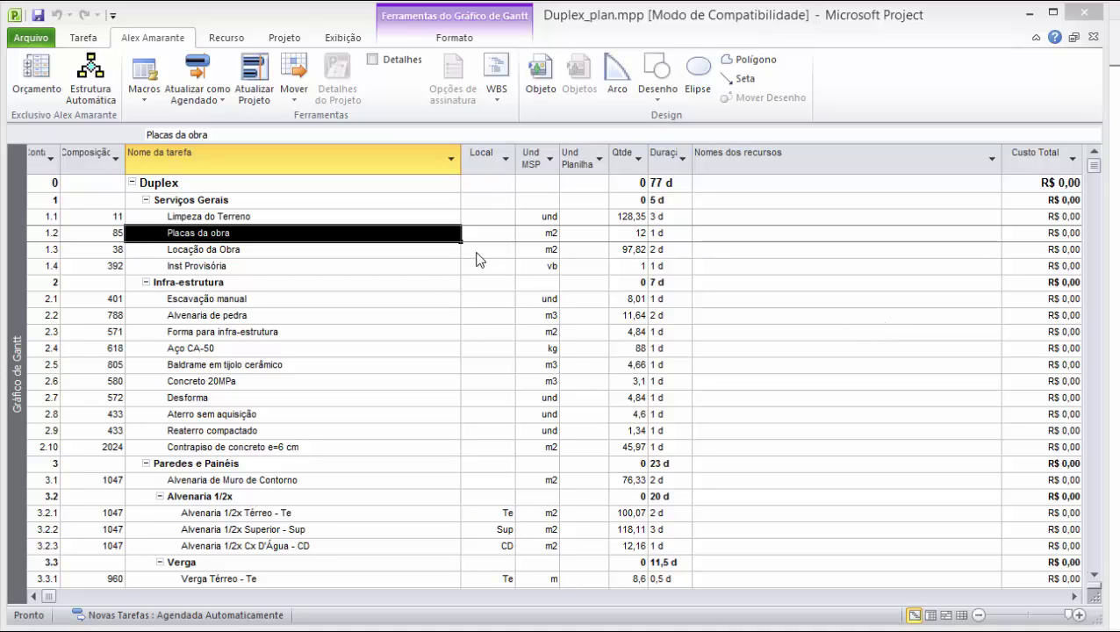
Examine the task names, the composition codes and the Serviços Gerais rows in the Duplex plan's task table.
{"action": "left_click", "coordinate": [274, 158]}
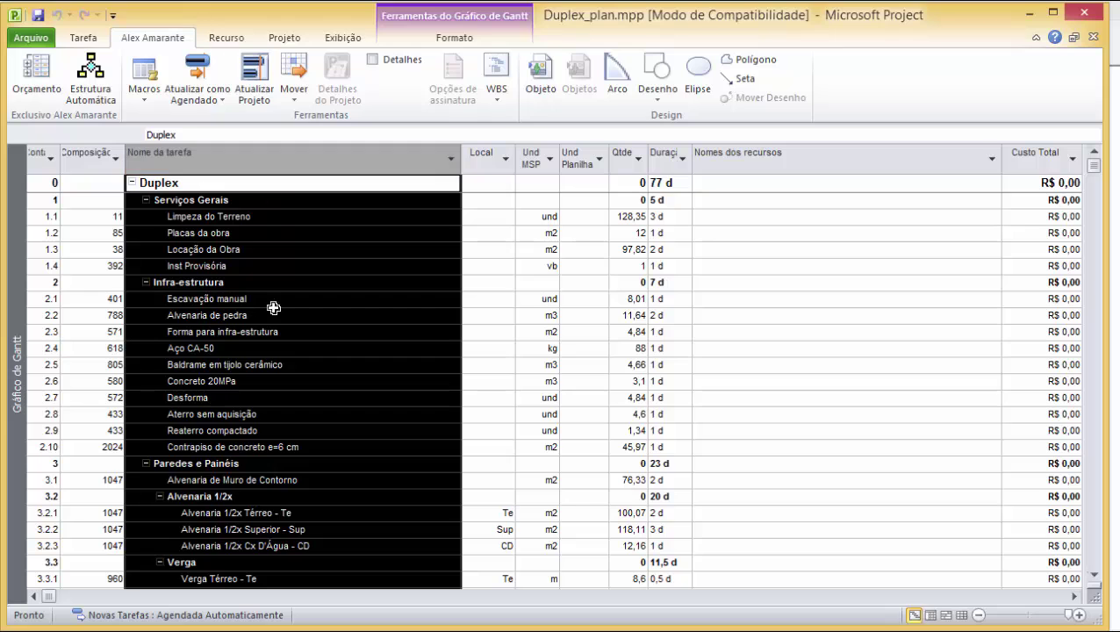
{"action": "left_click", "coordinate": [277, 365]}
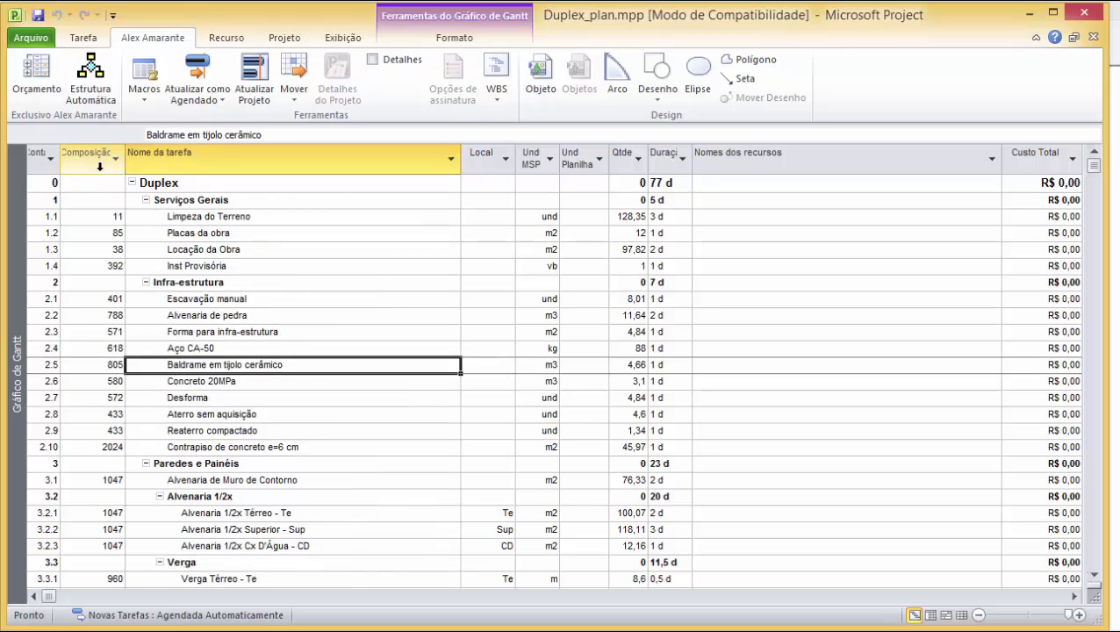
{"action": "left_click", "coordinate": [97, 160]}
{"action": "left_click", "coordinate": [218, 317]}
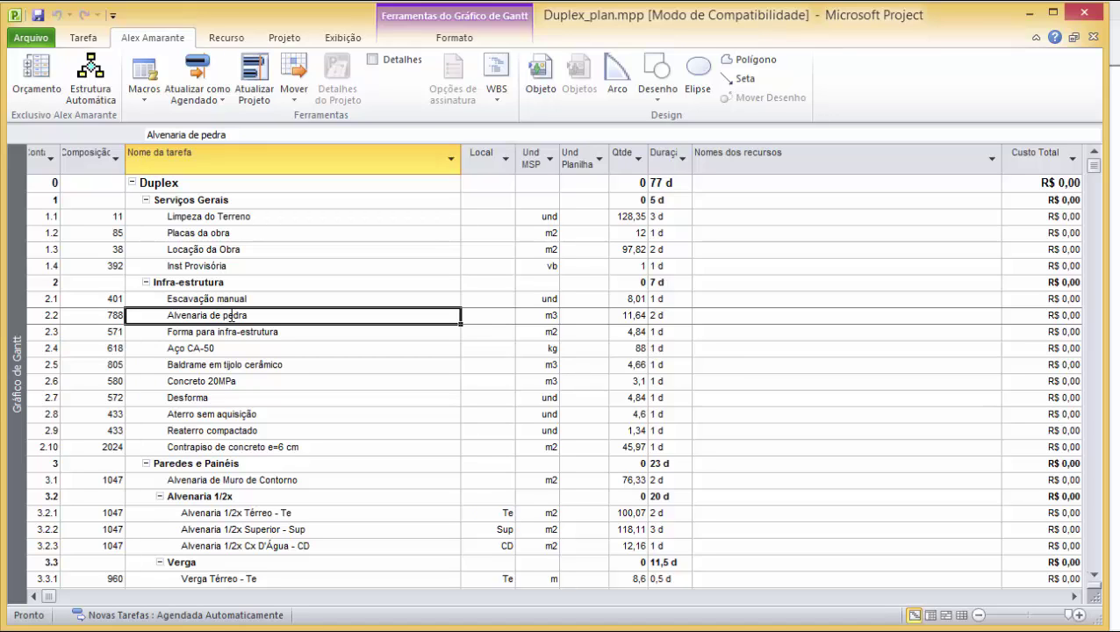
{"action": "left_click", "coordinate": [83, 38]}
{"action": "left_click_drag", "start_coordinate": [351, 200], "coordinate": [723, 215]}
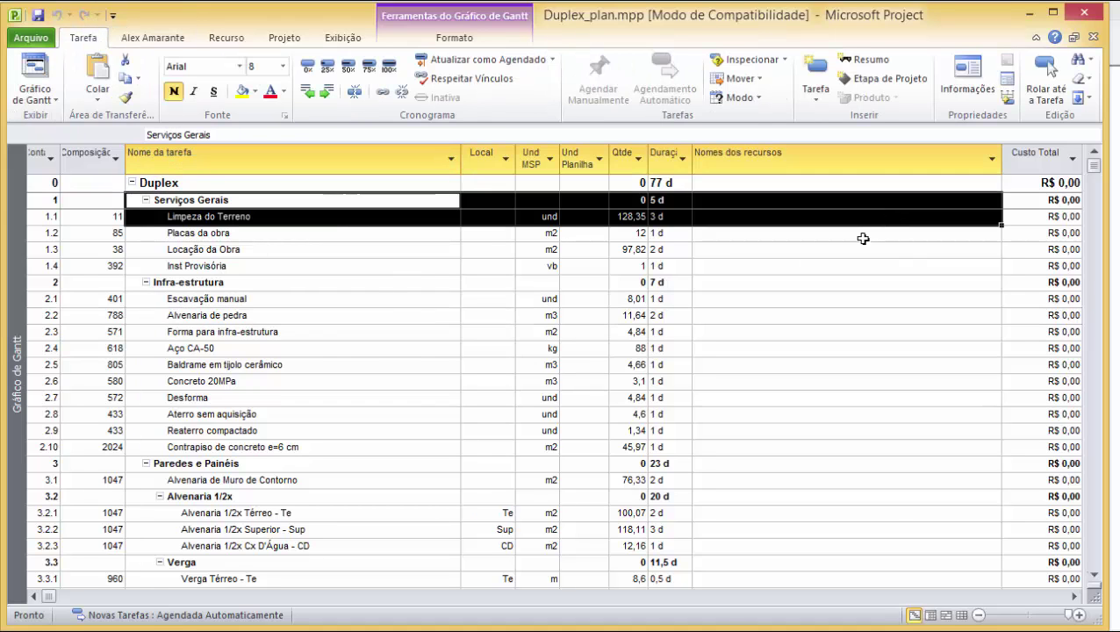
{"action": "left_click", "coordinate": [802, 265]}
{"action": "left_click", "coordinate": [384, 377]}
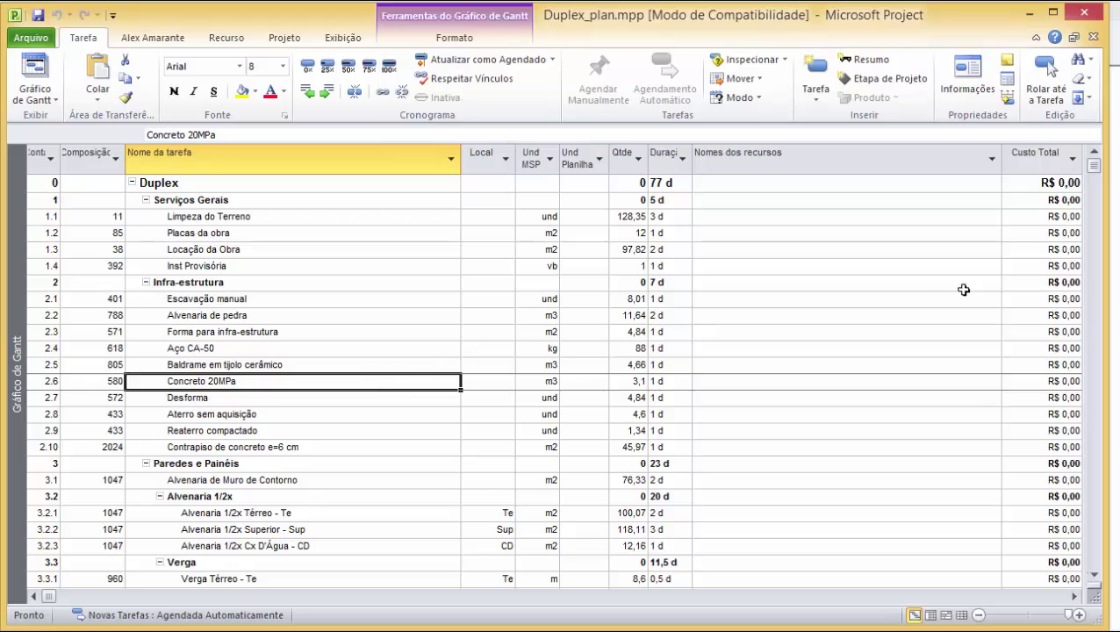
Reveal the Gantt chart bars beside the task table, and restore the table to full width.
{"action": "left_click_drag", "start_coordinate": [1076, 280], "coordinate": [317, 307]}
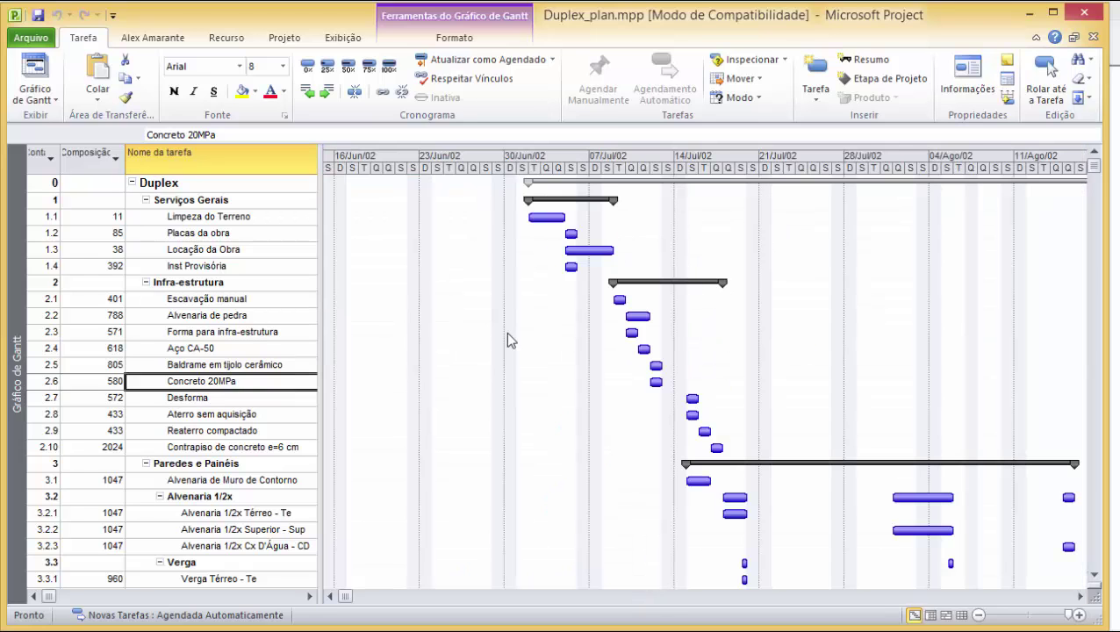
{"action": "left_click_drag", "start_coordinate": [321, 330], "coordinate": [1097, 323]}
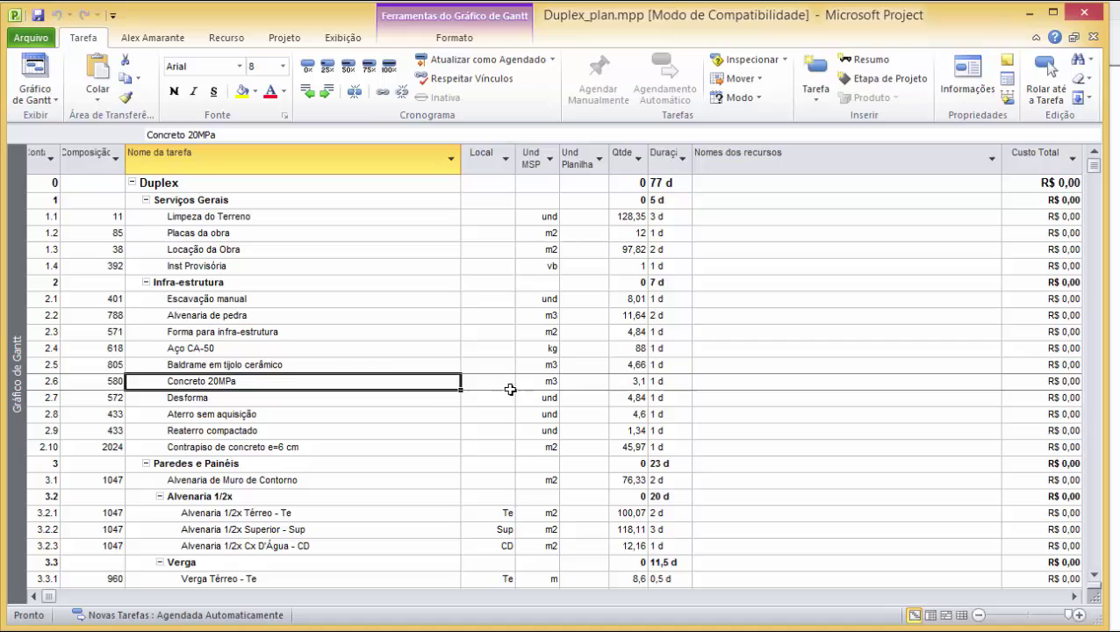
{"action": "left_click", "coordinate": [309, 349]}
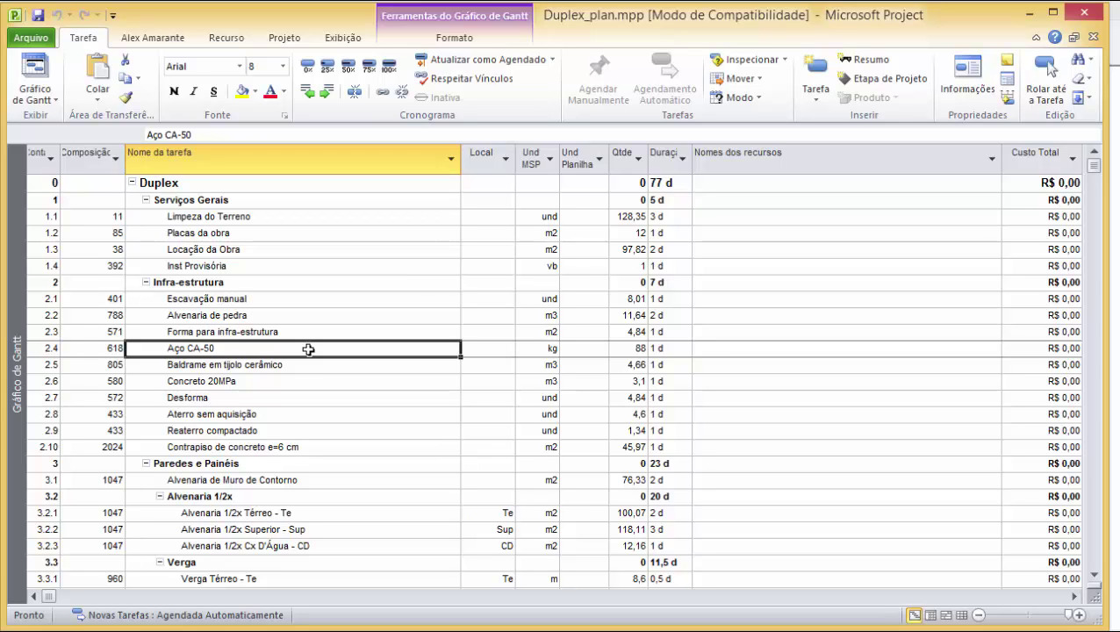
Examine the task table's columns one by one: task name, Composição, account number, Und MSP, Qtde and Nomes dos recursos.
{"action": "left_click", "coordinate": [323, 160]}
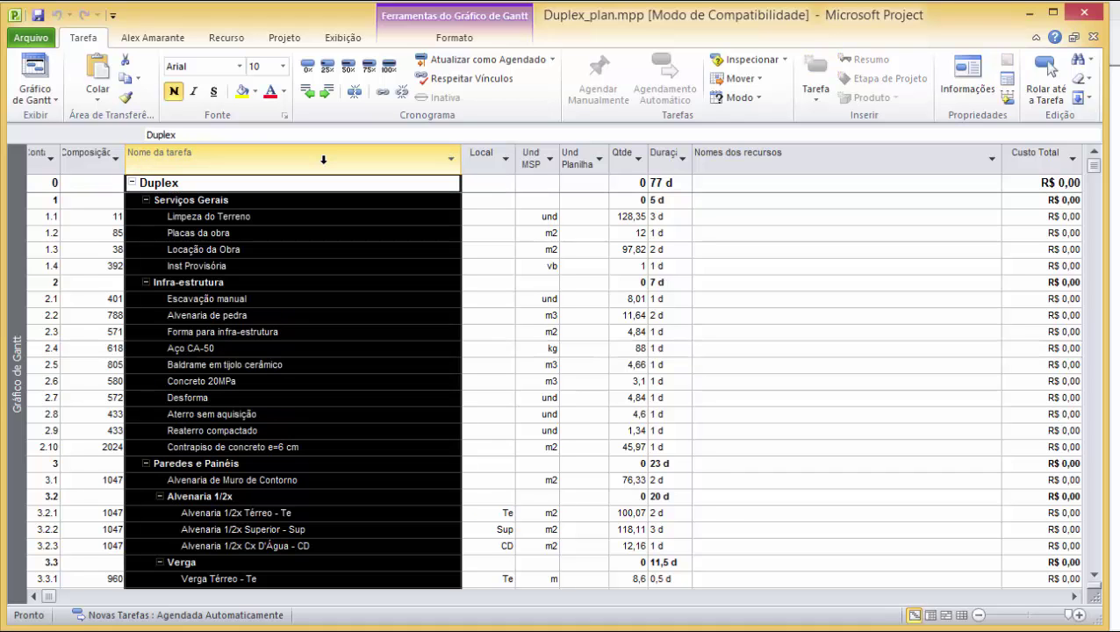
{"action": "left_click", "coordinate": [99, 160]}
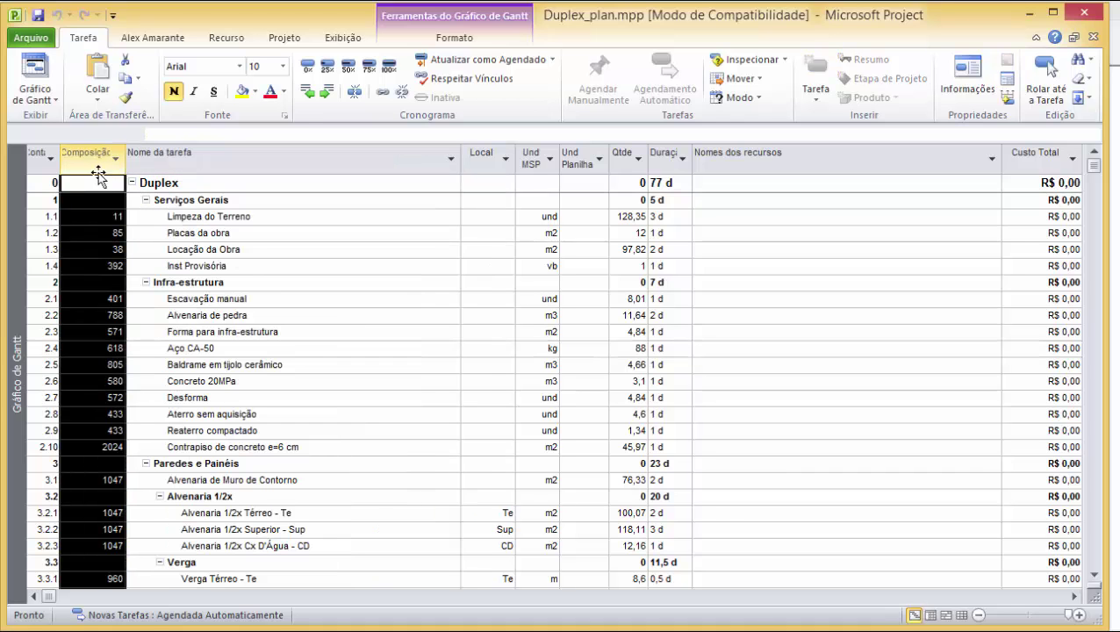
{"action": "left_click", "coordinate": [44, 170]}
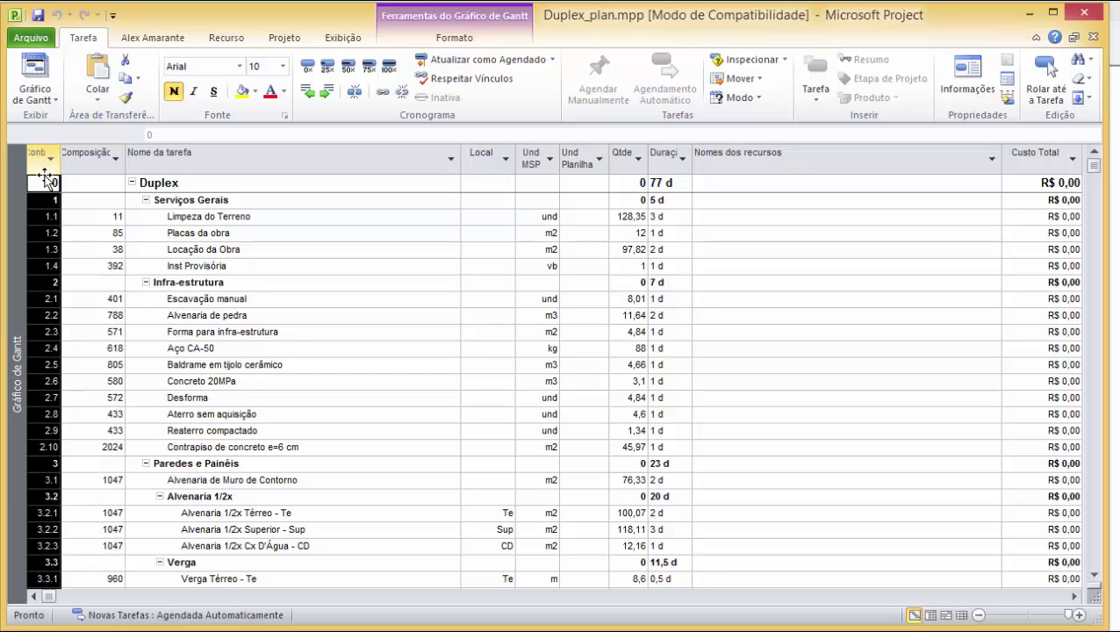
{"action": "left_click", "coordinate": [255, 268]}
{"action": "left_click", "coordinate": [542, 160]}
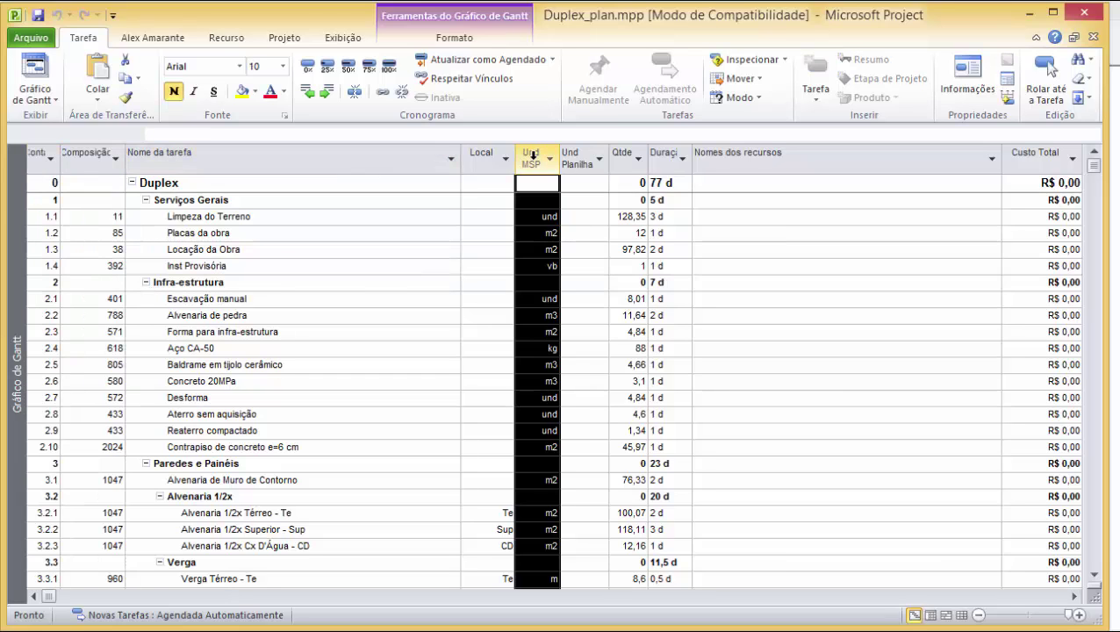
{"action": "left_click", "coordinate": [627, 156]}
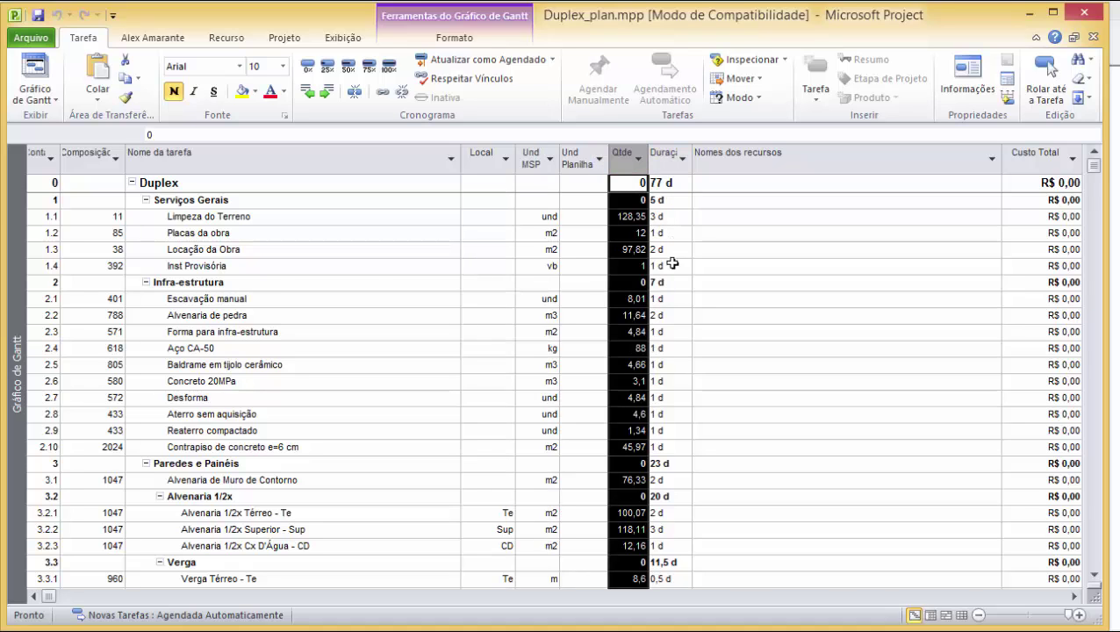
{"action": "left_click_drag", "start_coordinate": [1085, 295], "coordinate": [1093, 355]}
{"action": "left_click", "coordinate": [821, 157]}
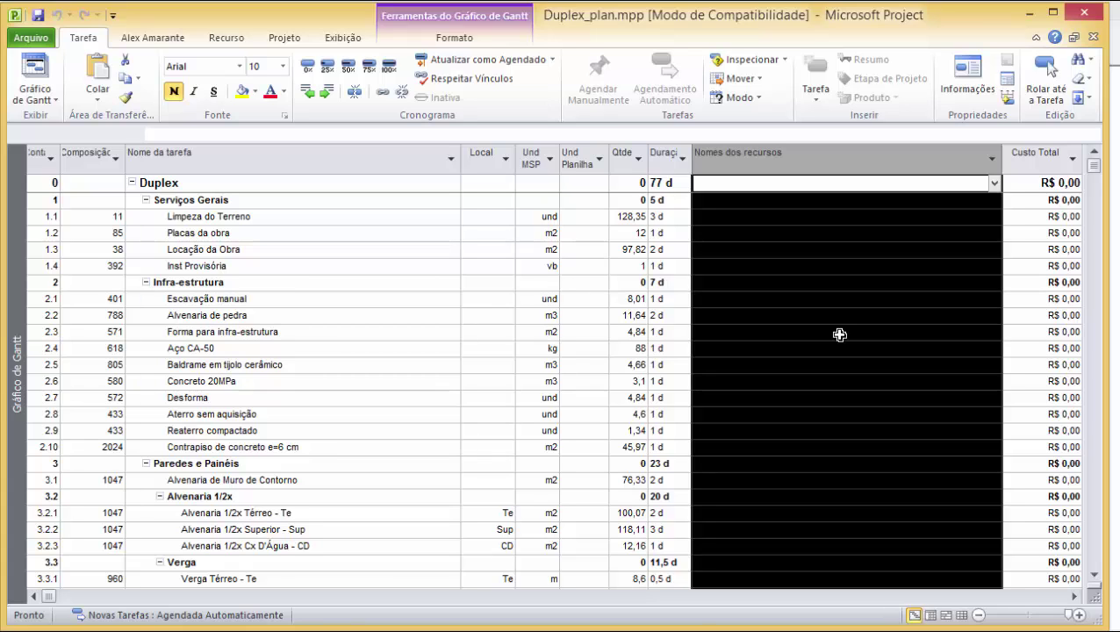
Review the quantity, MSP unit and duration of the Alvenaria de pedra task.
{"action": "left_click", "coordinate": [158, 317]}
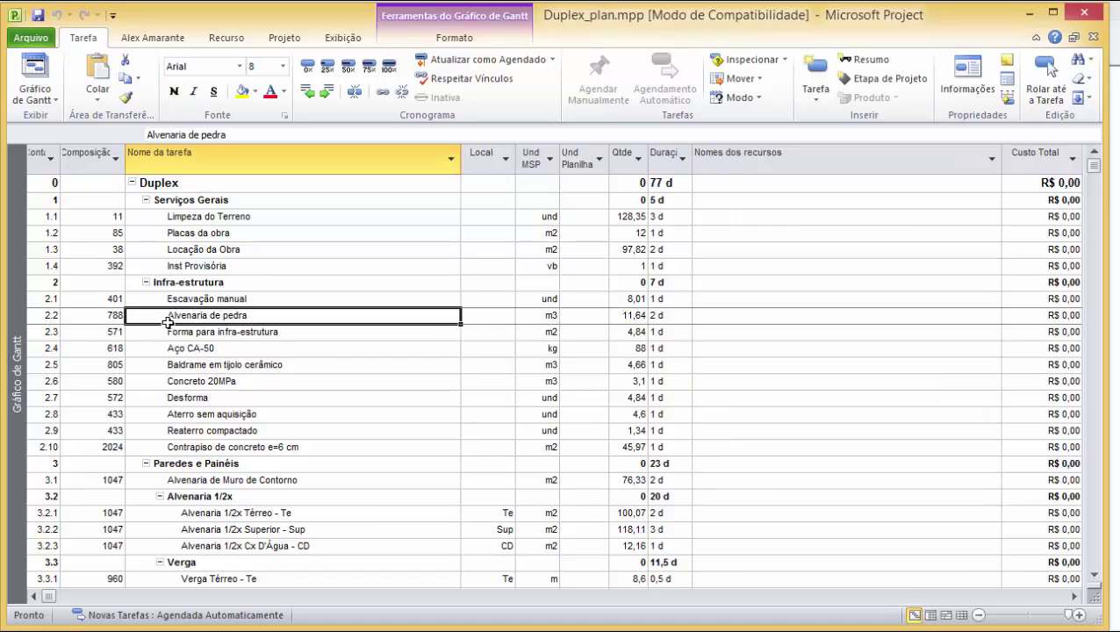
{"action": "left_click", "coordinate": [625, 316]}
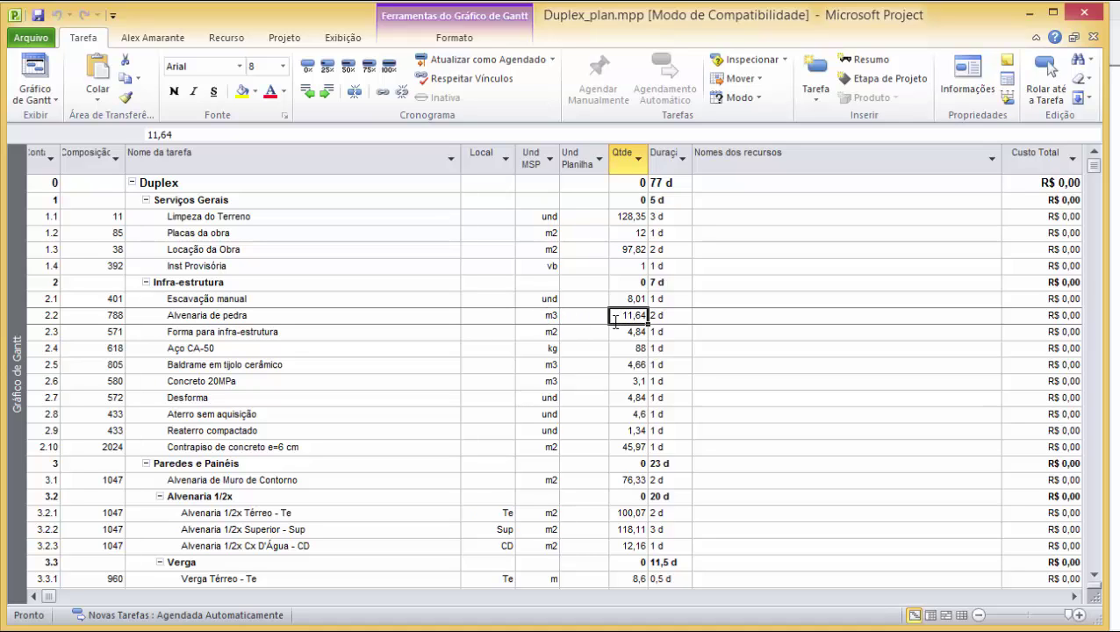
{"action": "left_click", "coordinate": [546, 316]}
{"action": "left_click", "coordinate": [664, 316]}
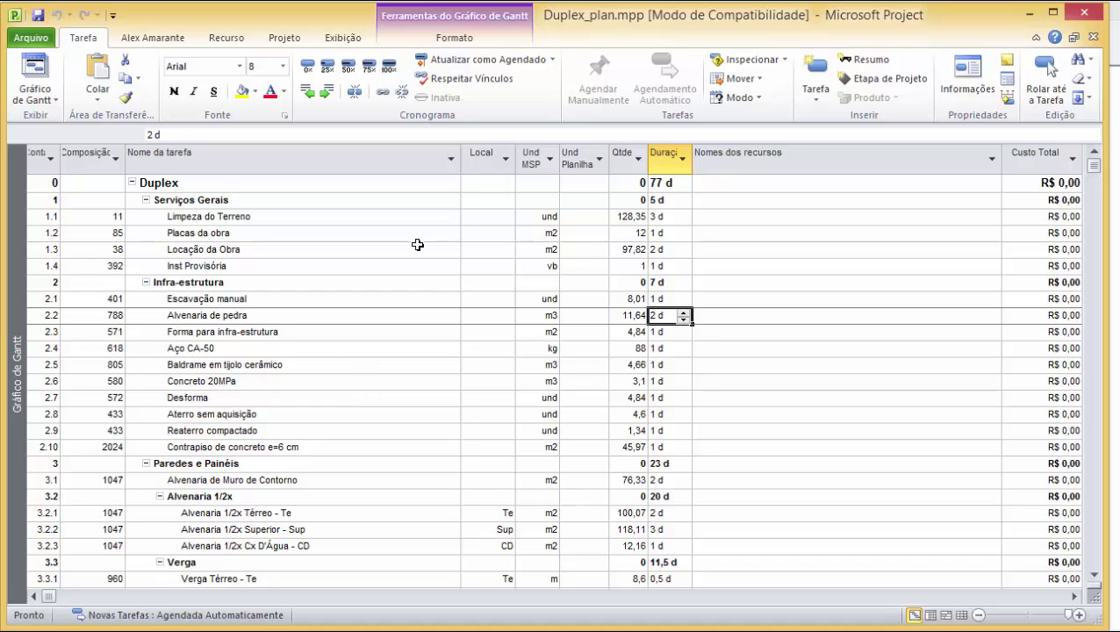
Narrow the Nome da tarefa column slightly, and check Alvenaria de pedra's total cost and the Und Planilha column.
{"action": "left_click_drag", "start_coordinate": [460, 162], "coordinate": [445, 166]}
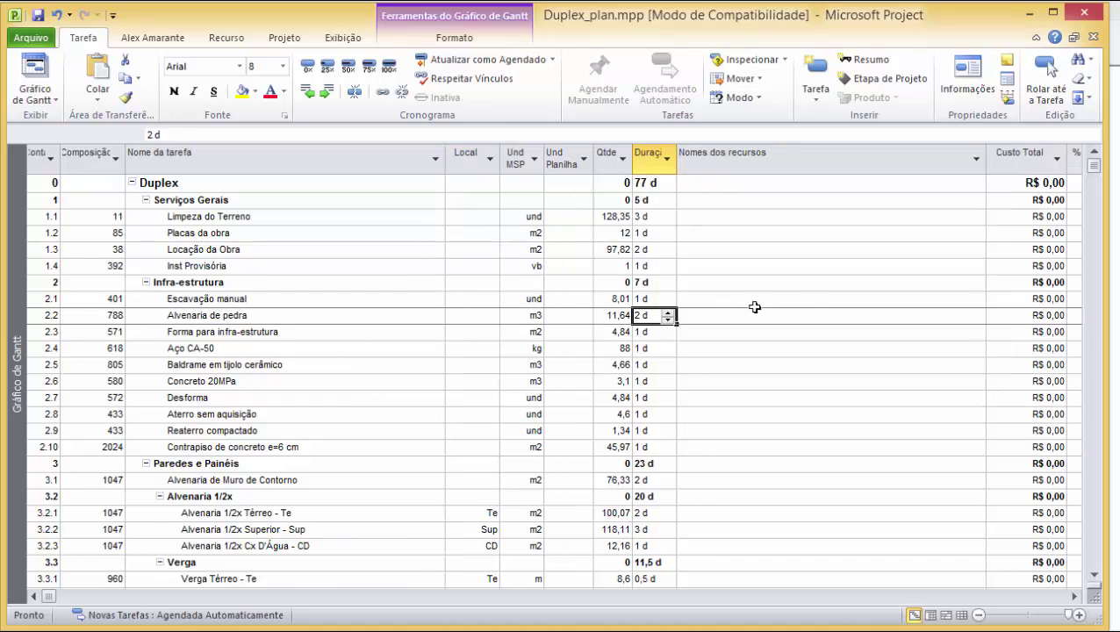
{"action": "left_click", "coordinate": [1034, 316]}
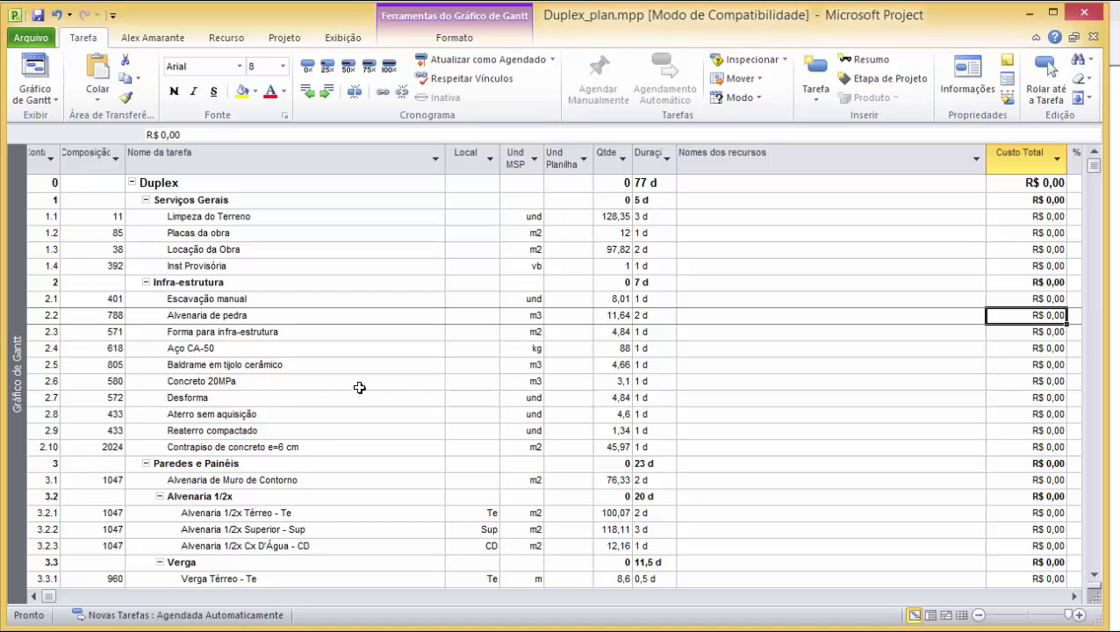
{"action": "left_click", "coordinate": [568, 160]}
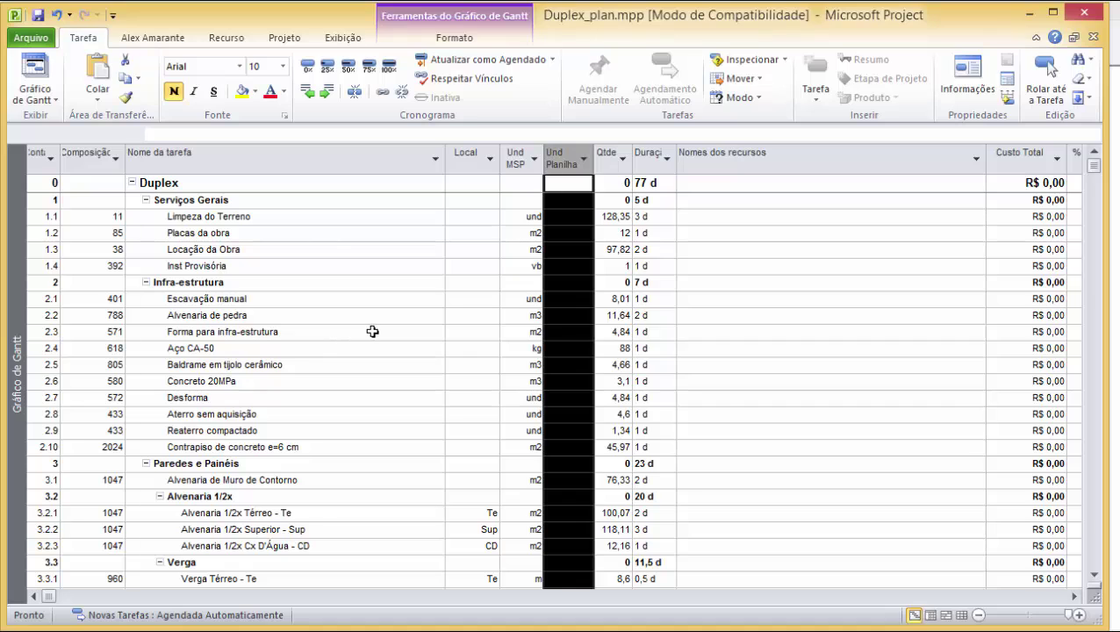
Set the MSP unit of the Alvenaria de pedra task to m2.
{"action": "left_click", "coordinate": [529, 319]}
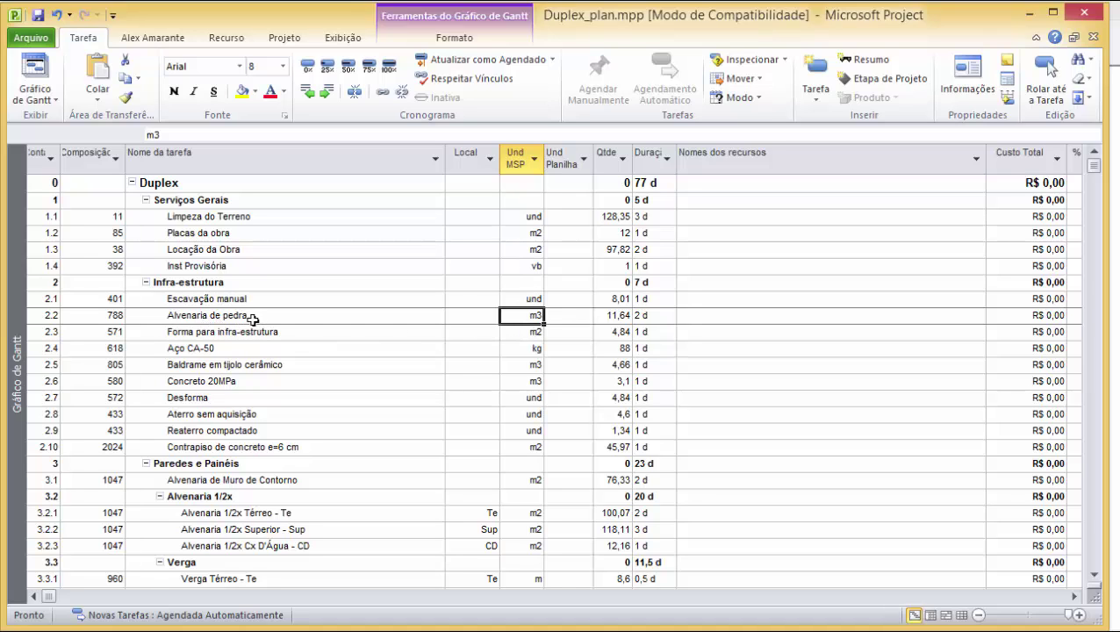
{"action": "type", "text": "m2"}
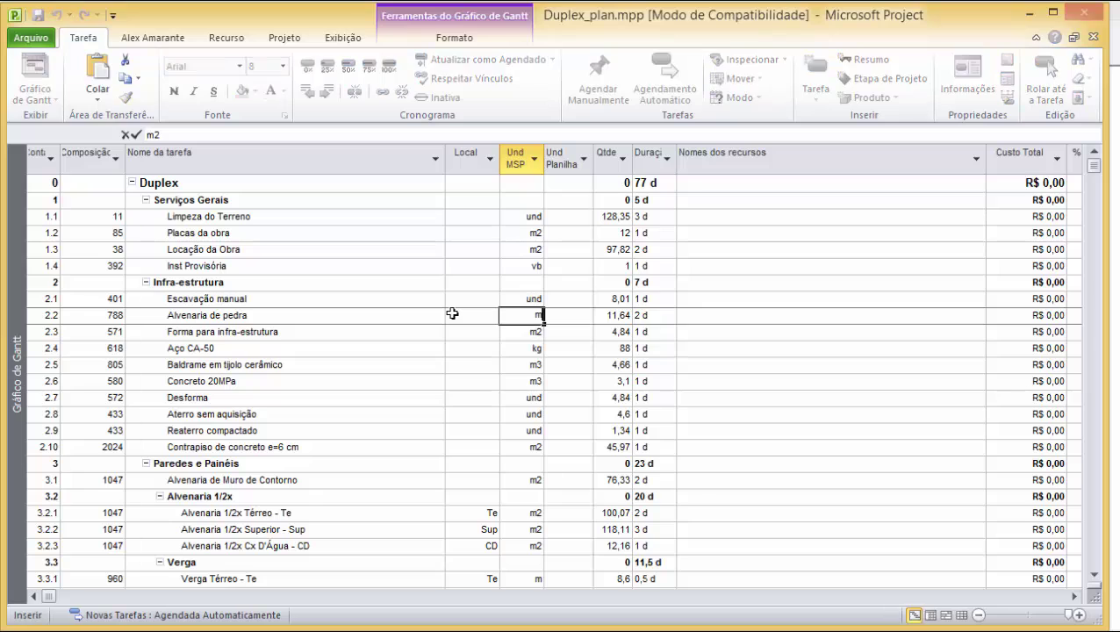
{"action": "key", "text": "Tab"}
{"action": "key", "text": "Left"}
{"action": "key", "text": "Left"}
{"action": "key", "text": "Left"}
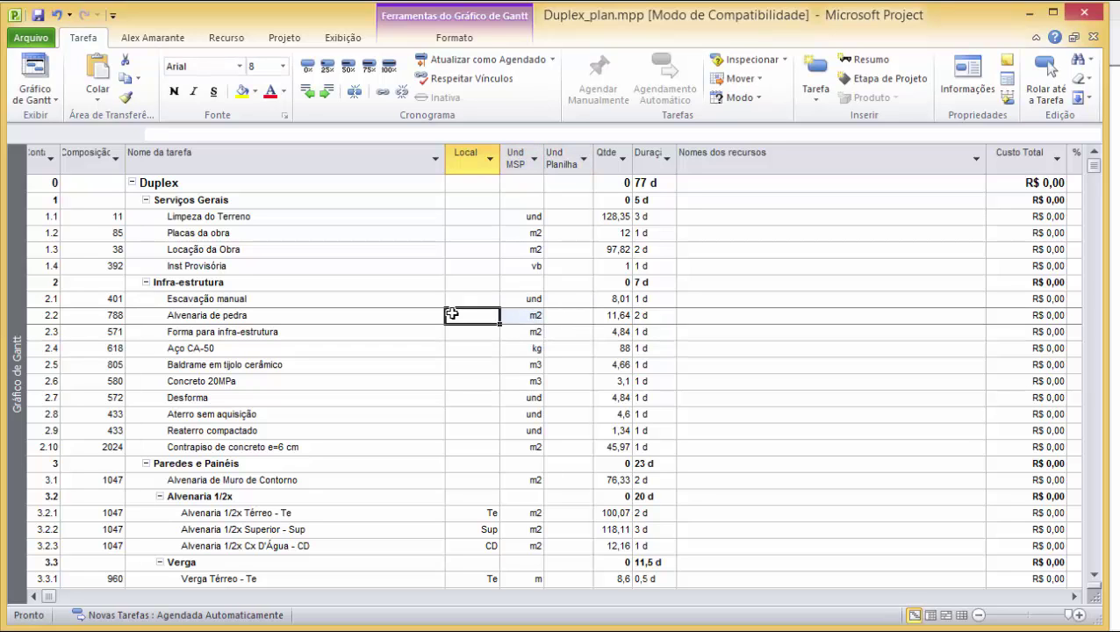
{"action": "key", "text": "Right"}
{"action": "key", "text": "Right"}
{"action": "key", "text": "Right"}
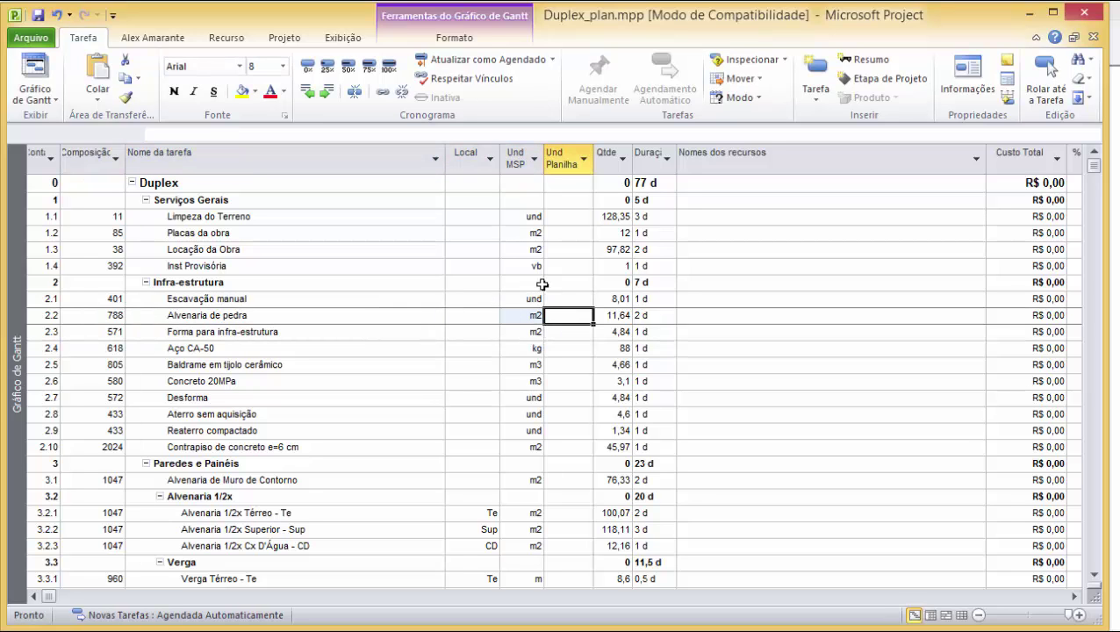
Switch to the Excel database workbook and browse the Insumos sheet down to the labour items in rows 277–280 and the Betoneira Eletrica equipment row.
{"action": "left_click", "coordinate": [110, 317]}
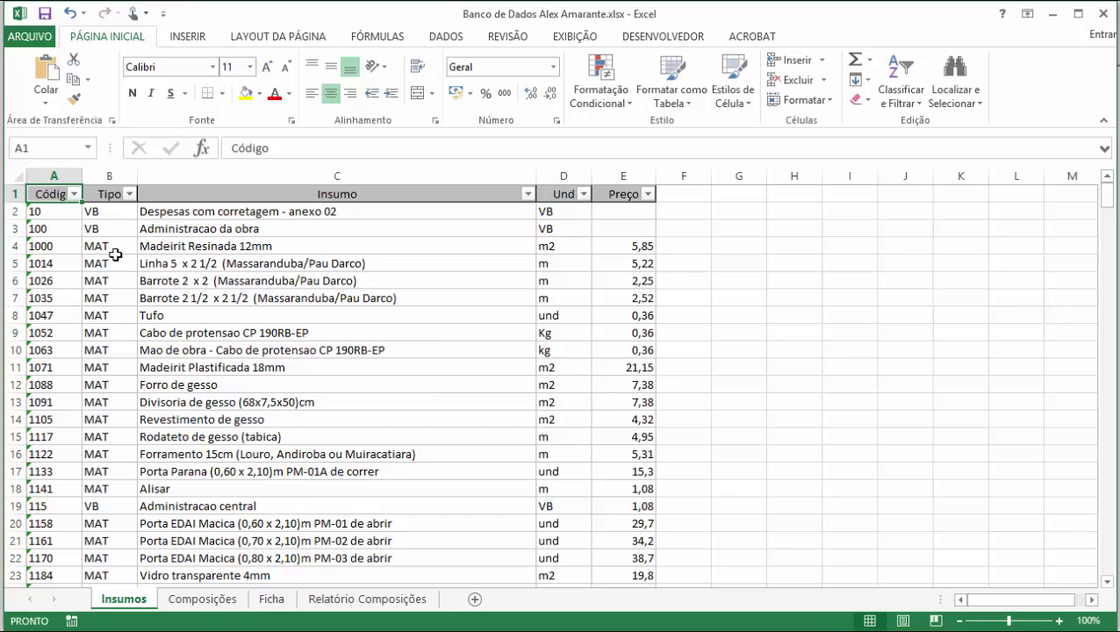
{"action": "left_click", "coordinate": [115, 345]}
{"action": "key", "text": "Page_Down"}
{"action": "key", "text": "Down"}
{"action": "key", "text": "Down"}
{"action": "key", "text": "Down"}
{"action": "key", "text": "Down"}
{"action": "key", "text": "Down"}
{"action": "key", "text": "Down"}
{"action": "key", "text": "Down"}
{"action": "key", "text": "Down"}
{"action": "key", "text": "Down"}
{"action": "key", "text": "Down"}
{"action": "key", "text": "Down"}
{"action": "key", "text": "Down"}
{"action": "key", "text": "Down"}
{"action": "key", "text": "Down"}
{"action": "key", "text": "Down"}
{"action": "key", "text": "Down"}
{"action": "key", "text": "Down"}
{"action": "key", "text": "Down"}
{"action": "key", "text": "Down"}
{"action": "key", "text": "Down"}
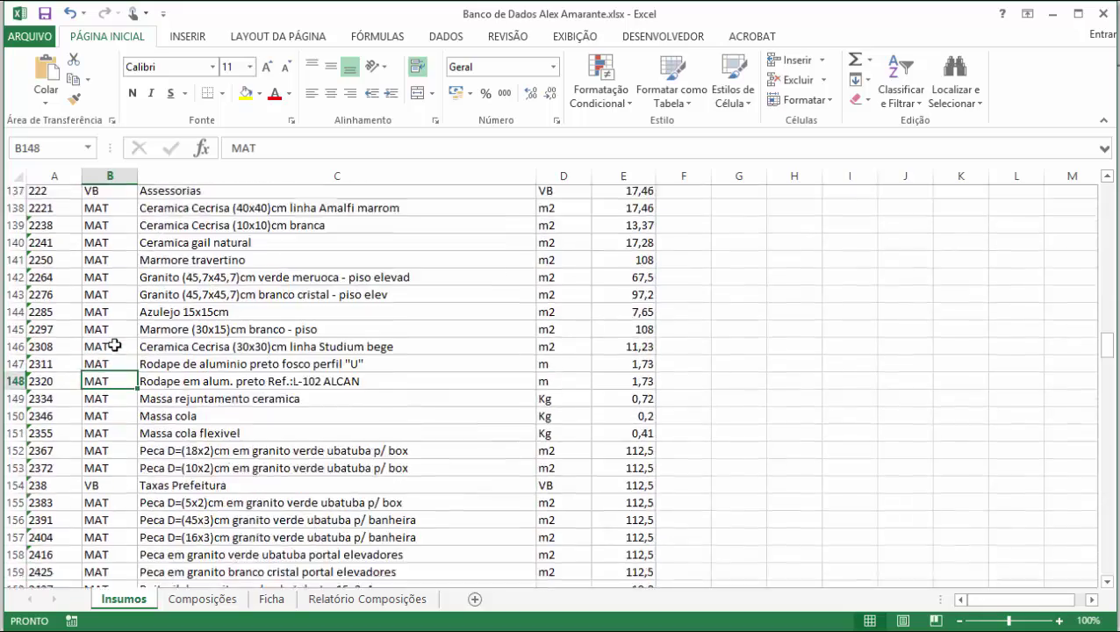
{"action": "key", "text": "Down"}
{"action": "key", "text": "Down"}
{"action": "key", "text": "Down"}
{"action": "key", "text": "Down"}
{"action": "key", "text": "Down"}
{"action": "key", "text": "Down"}
{"action": "key", "text": "Down"}
{"action": "key", "text": "Down"}
{"action": "key", "text": "Down"}
{"action": "key", "text": "Down"}
{"action": "key", "text": "Down"}
{"action": "key", "text": "Down"}
{"action": "key", "text": "Down"}
{"action": "key", "text": "Down"}
{"action": "key", "text": "Down"}
{"action": "key", "text": "Down"}
{"action": "key", "text": "Down"}
{"action": "key", "text": "Down"}
{"action": "key", "text": "Down"}
{"action": "key", "text": "Down"}
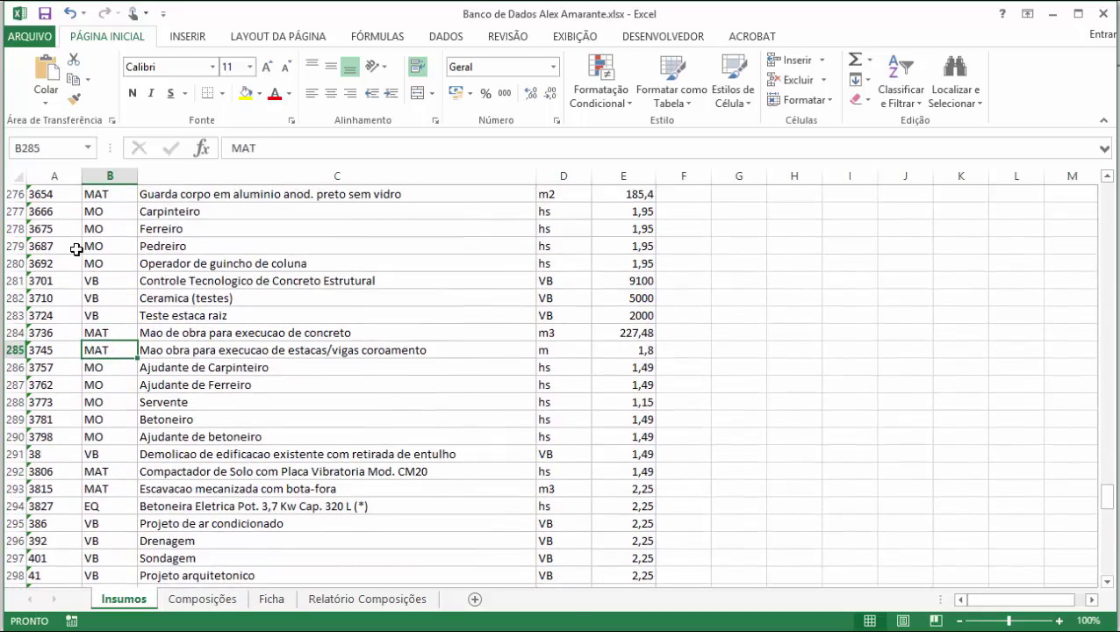
{"action": "left_click_drag", "start_coordinate": [18, 216], "coordinate": [26, 261]}
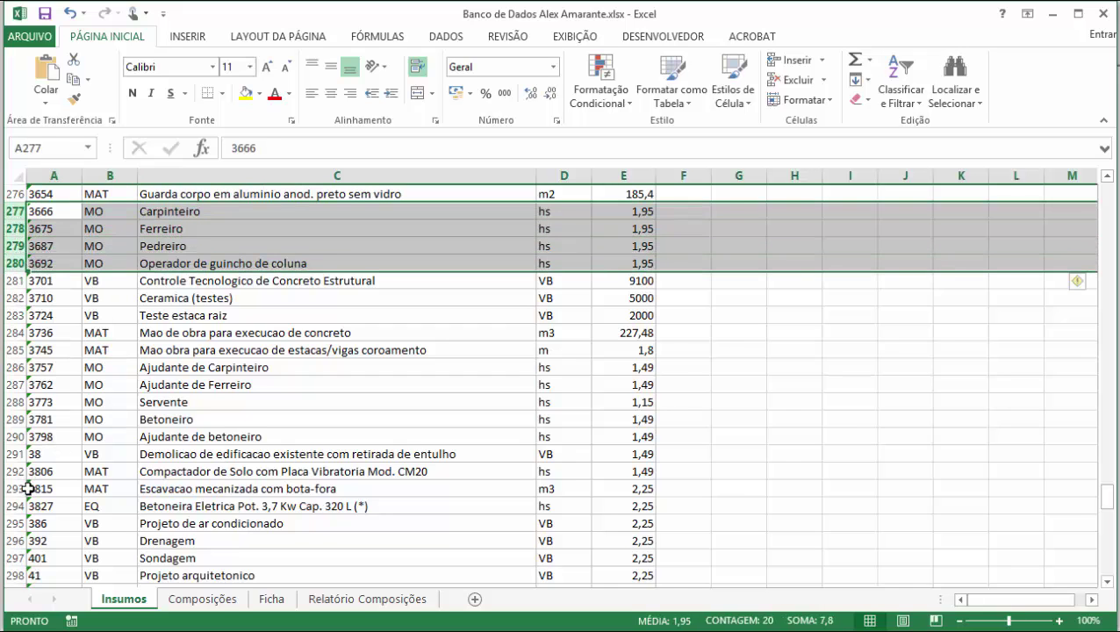
{"action": "left_click", "coordinate": [17, 506]}
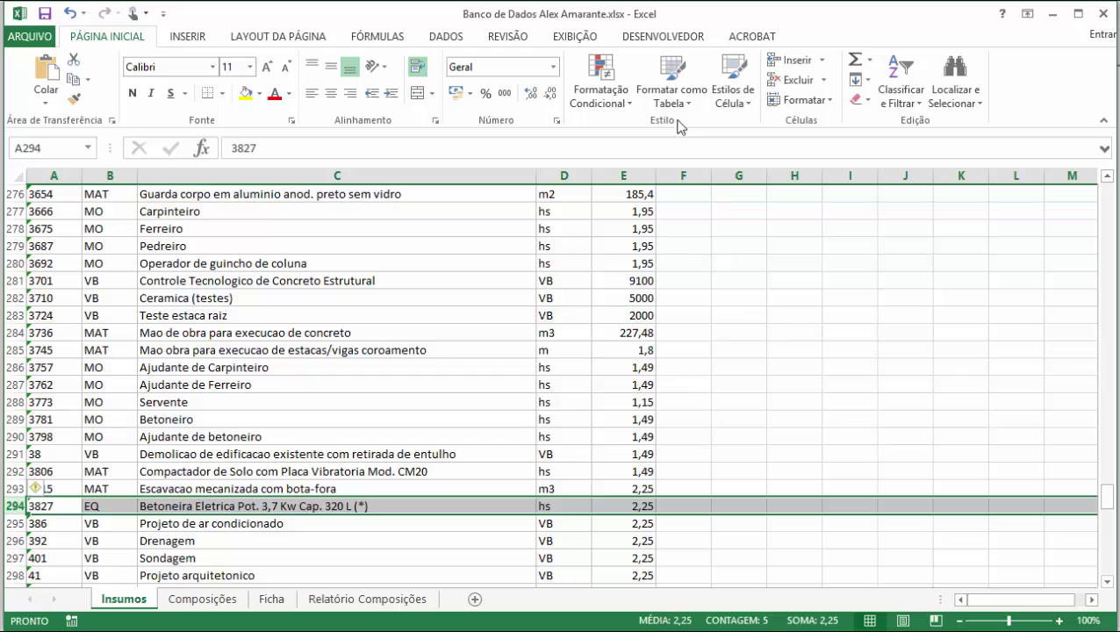
Return to the start of the Insumos sheet and examine the Preço column and the listed inputs.
{"action": "key", "text": "ctrl+Home"}
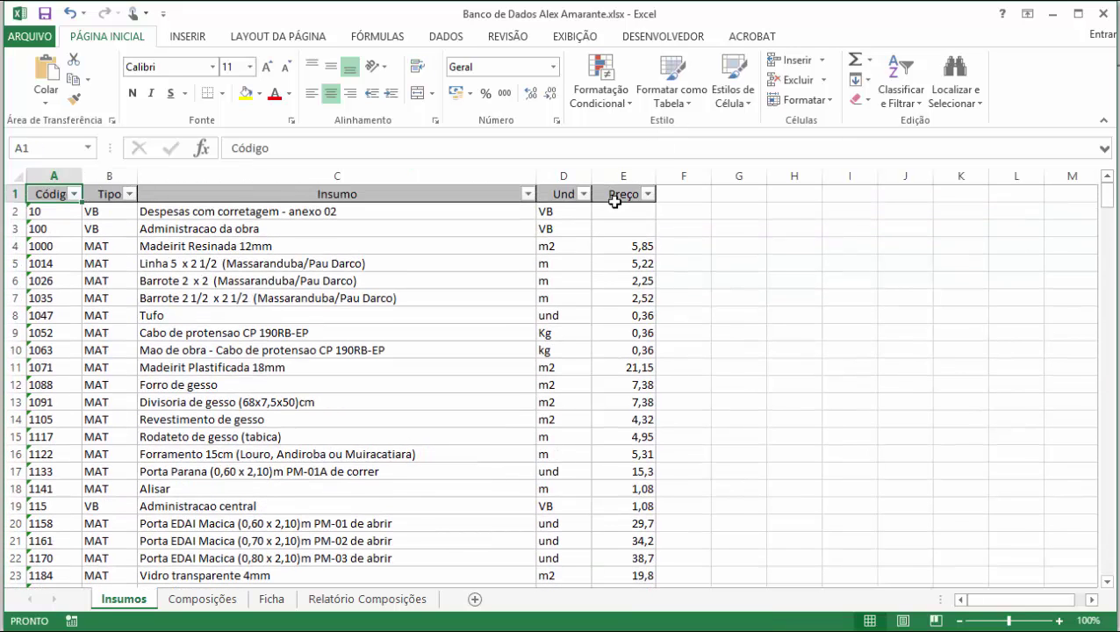
{"action": "left_click", "coordinate": [629, 177]}
{"action": "left_click", "coordinate": [285, 383]}
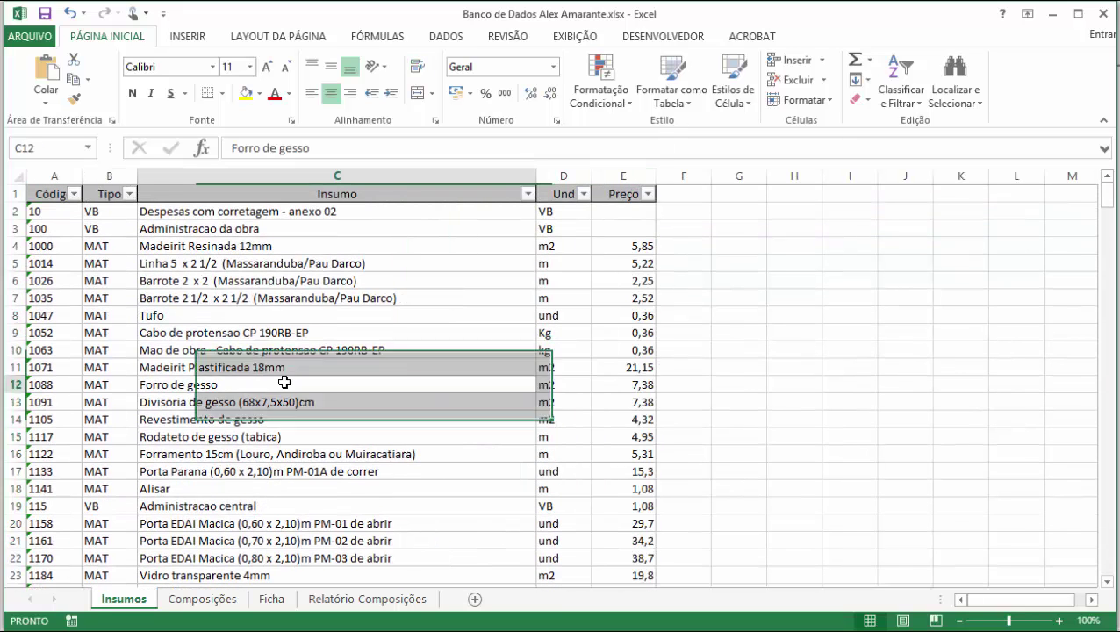
{"action": "left_click_drag", "start_coordinate": [622, 224], "coordinate": [623, 217]}
{"action": "left_click", "coordinate": [321, 355]}
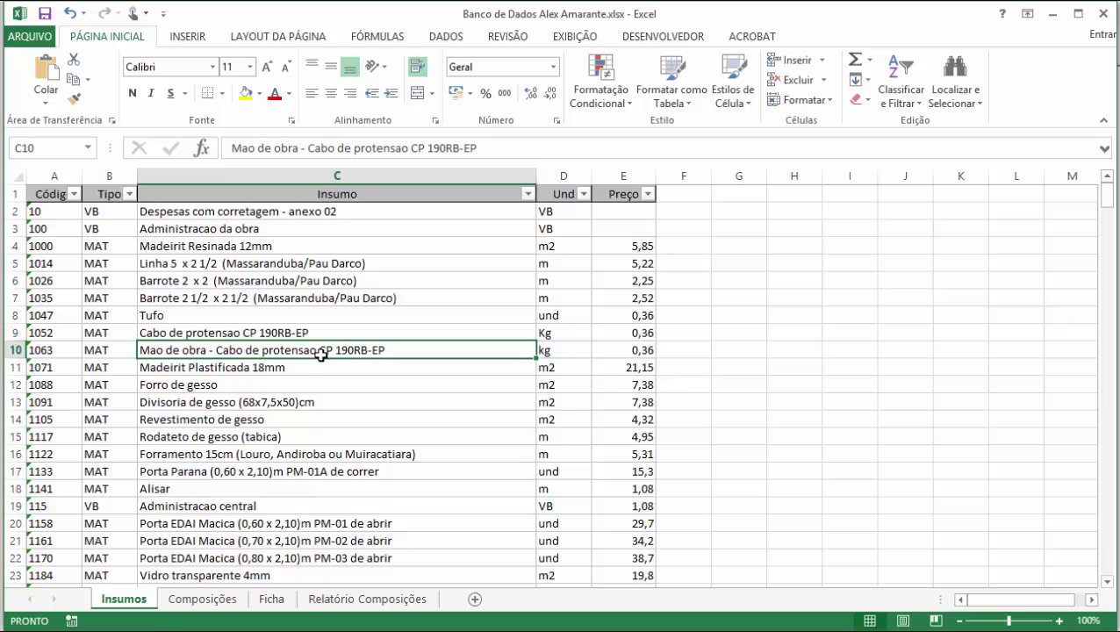
Open the Composições sheet and examine its Código, Composição, Und and Meta columns.
{"action": "left_click", "coordinate": [223, 603]}
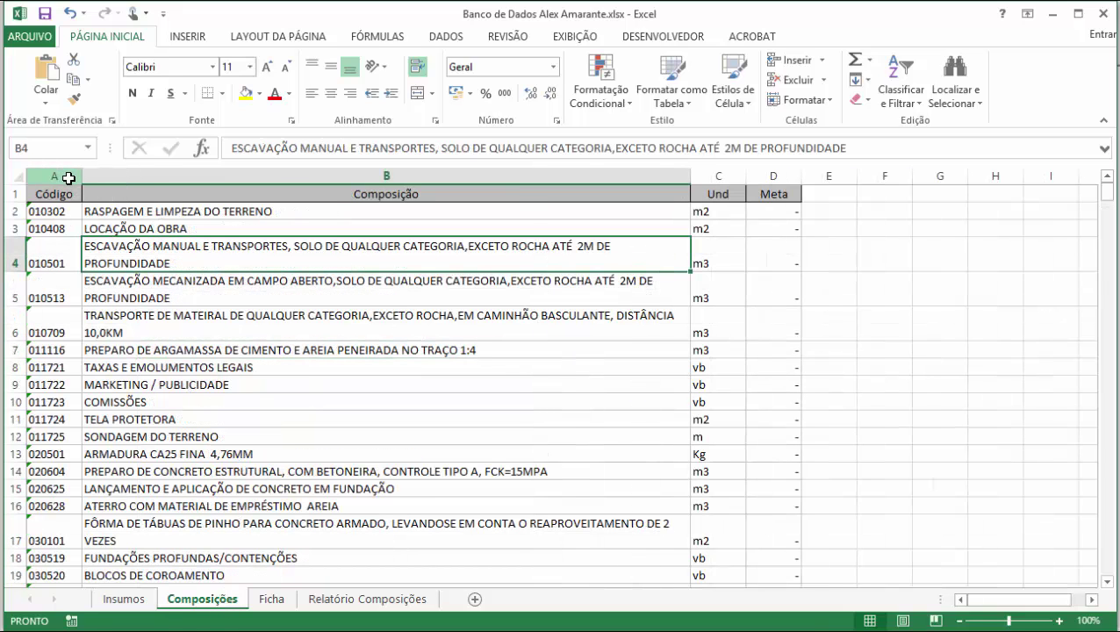
{"action": "left_click", "coordinate": [69, 178]}
{"action": "left_click", "coordinate": [168, 177]}
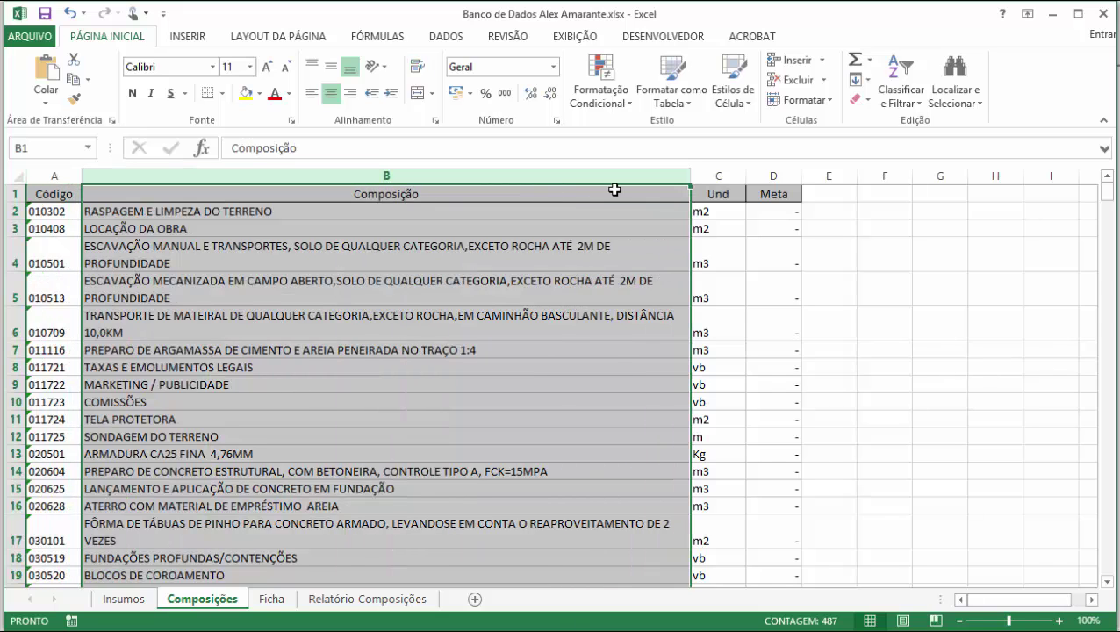
{"action": "left_click", "coordinate": [708, 177]}
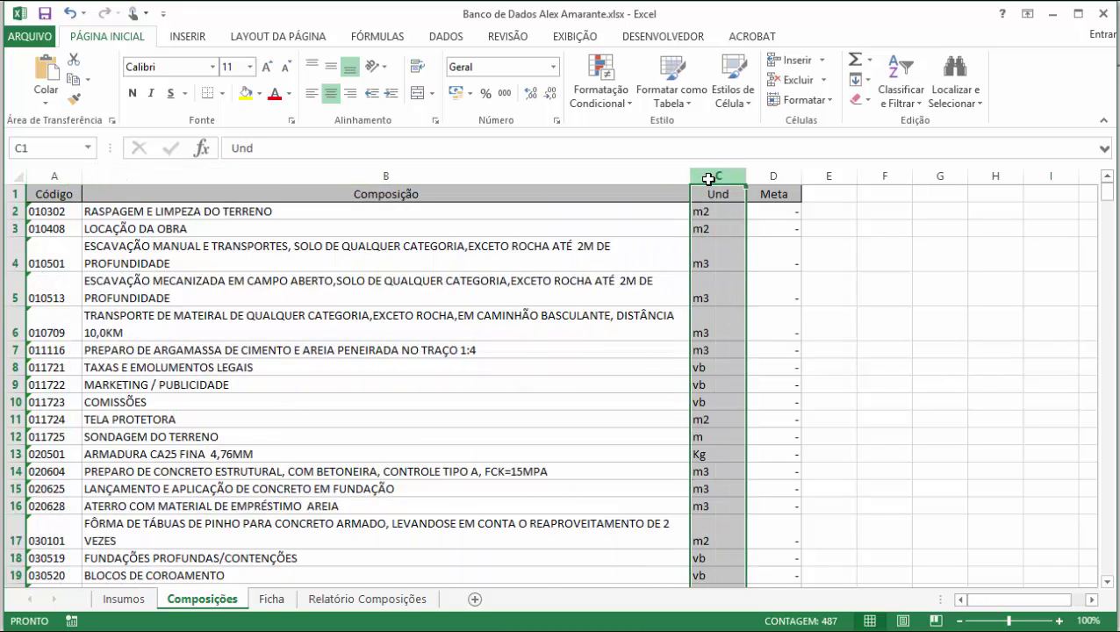
{"action": "left_click", "coordinate": [775, 176]}
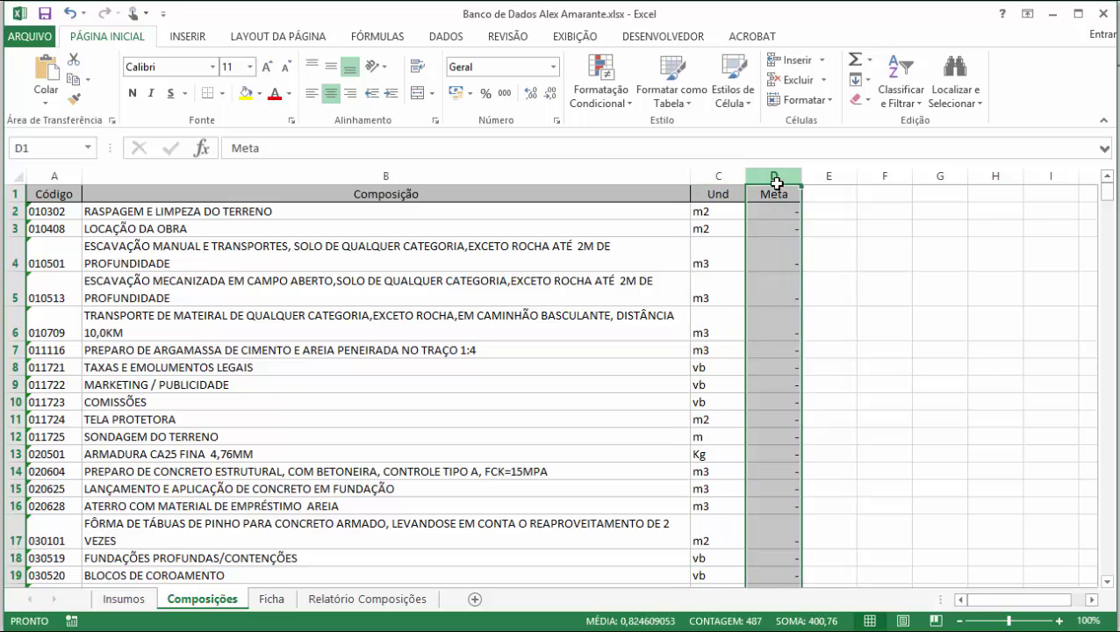
{"action": "left_click", "coordinate": [774, 299]}
{"action": "left_click", "coordinate": [595, 299]}
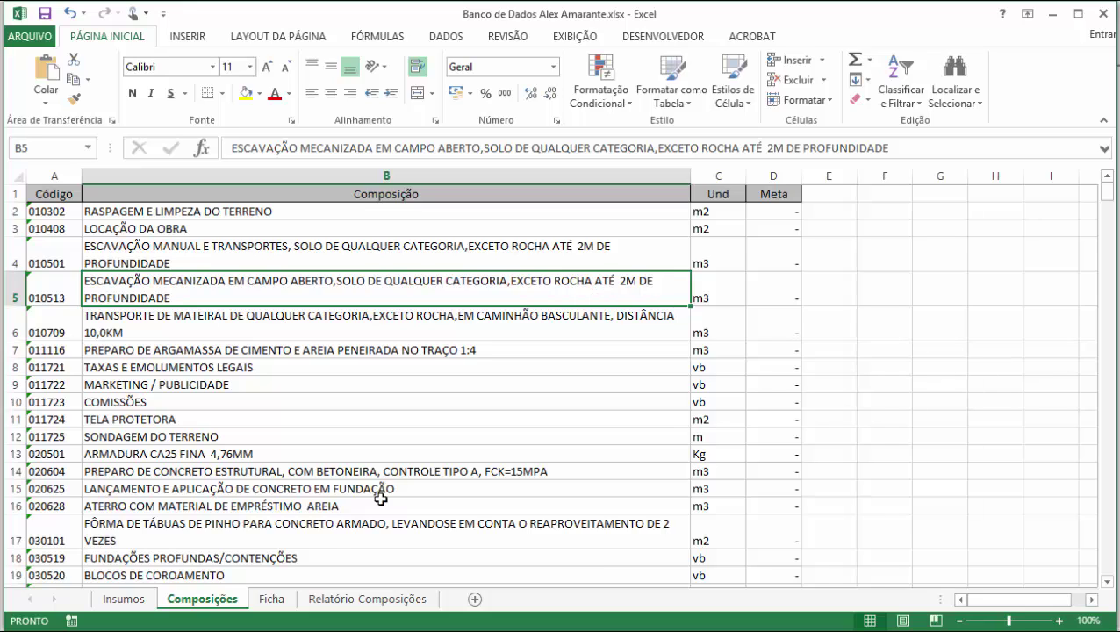
Open the Ficha sheet and look through the composition codes of the FERRO items in rows 1163–1168.
{"action": "left_click", "coordinate": [272, 597]}
{"action": "left_click", "coordinate": [262, 313]}
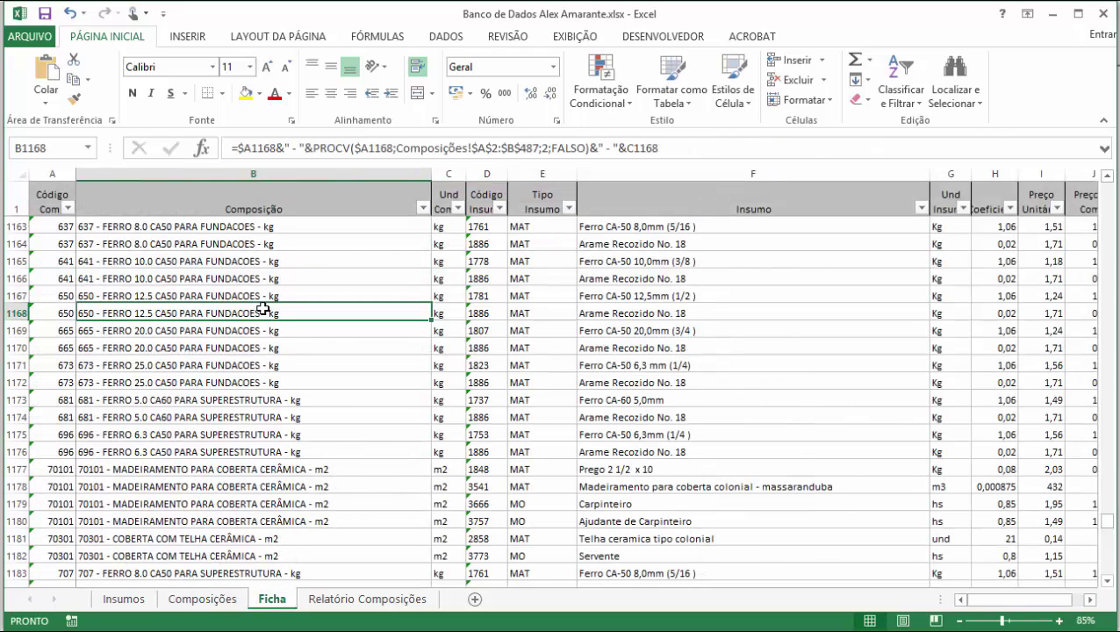
{"action": "key", "text": "Left"}
{"action": "key", "text": "Up"}
{"action": "key", "text": "Up"}
{"action": "key", "text": "Up"}
{"action": "key", "text": "Up"}
{"action": "key", "text": "Up"}
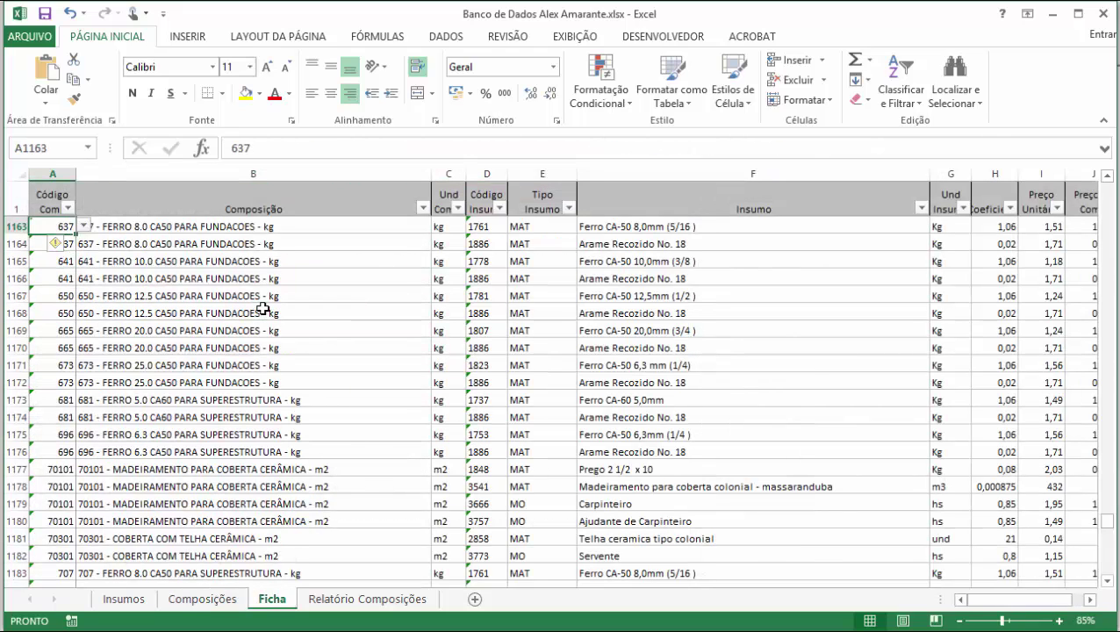
{"action": "key", "text": "Down"}
{"action": "key", "text": "Down"}
{"action": "key", "text": "Down"}
{"action": "key", "text": "Down"}
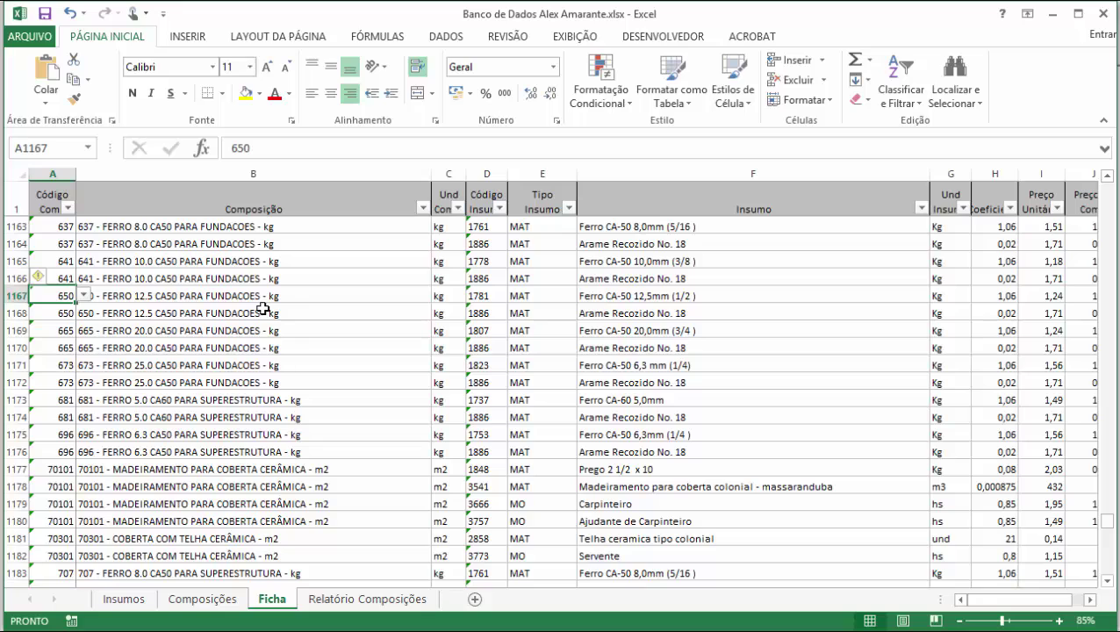
Highlight both input rows of composition 650, FERRO 12.5 CA50 PARA FUNDACOES, from the composition code across to the Insumo column.
{"action": "key", "text": "shift+Down"}
{"action": "key", "text": "shift+Right"}
{"action": "key", "text": "shift+Right"}
{"action": "key", "text": "shift+Right"}
{"action": "key", "text": "shift+Right"}
{"action": "key", "text": "shift+Right"}
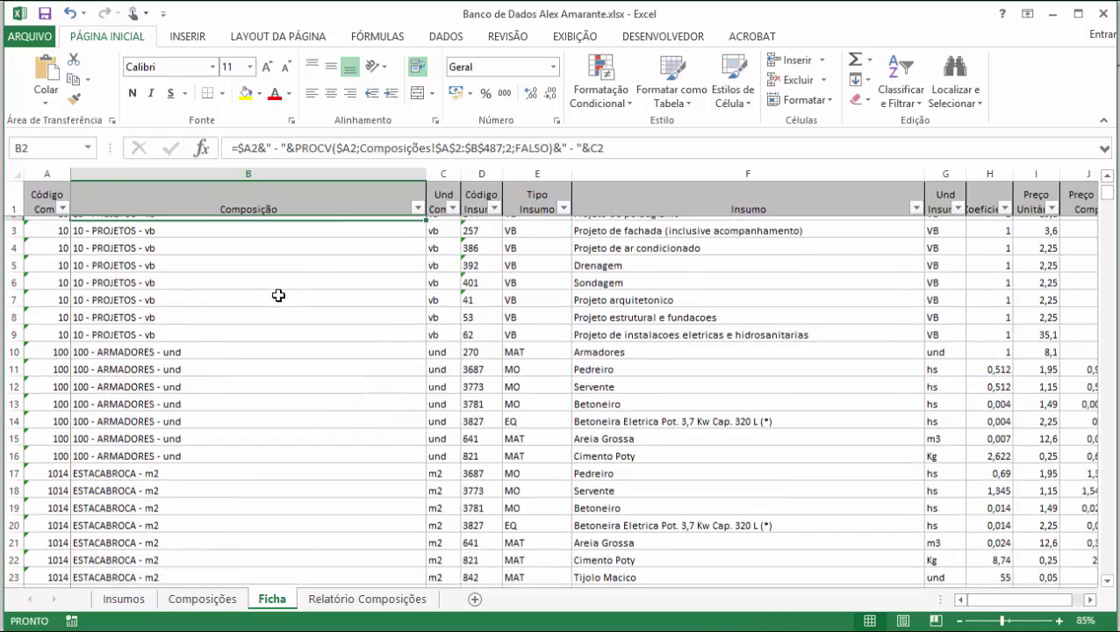
Return to the start of the Ficha sheet and highlight rows 10–16 of composition 100 - ARMADORES.
{"action": "scroll", "coordinate": [277, 294], "scroll_direction": "up", "scroll_amount": 1}
{"action": "left_click_drag", "start_coordinate": [21, 226], "coordinate": [18, 362]}
{"action": "key", "text": "shift+Down"}
{"action": "key", "text": "shift+Down"}
{"action": "key", "text": "shift+Down"}
{"action": "key", "text": "shift+Down"}
{"action": "key", "text": "shift+Down"}
{"action": "key", "text": "shift+Down"}
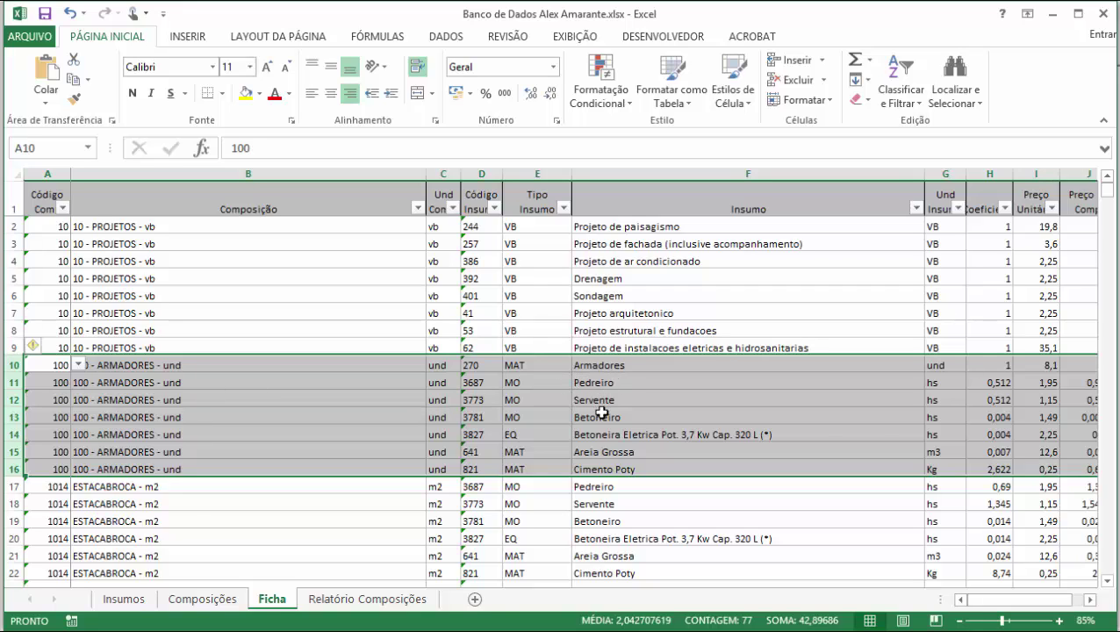
Check the Tipo Insumo values of composition 100 - ARMADORES from Pedreiro down to Betoneira Eletrica.
{"action": "left_click", "coordinate": [538, 386]}
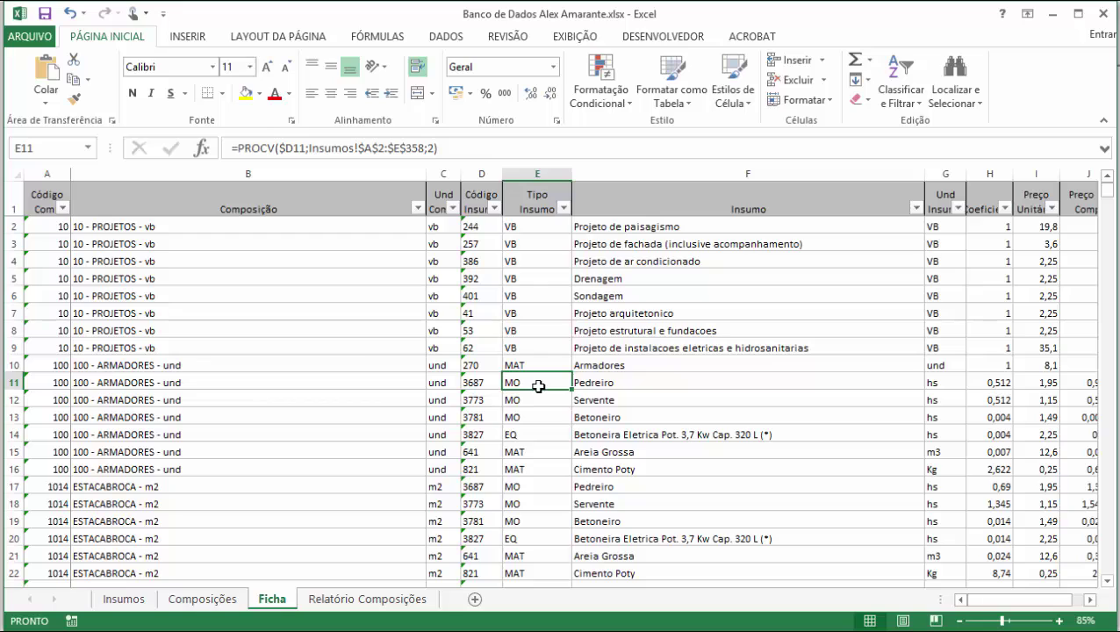
{"action": "key", "text": "Right"}
{"action": "key", "text": "Left"}
{"action": "key", "text": "Down"}
{"action": "key", "text": "Down"}
{"action": "key", "text": "Down"}
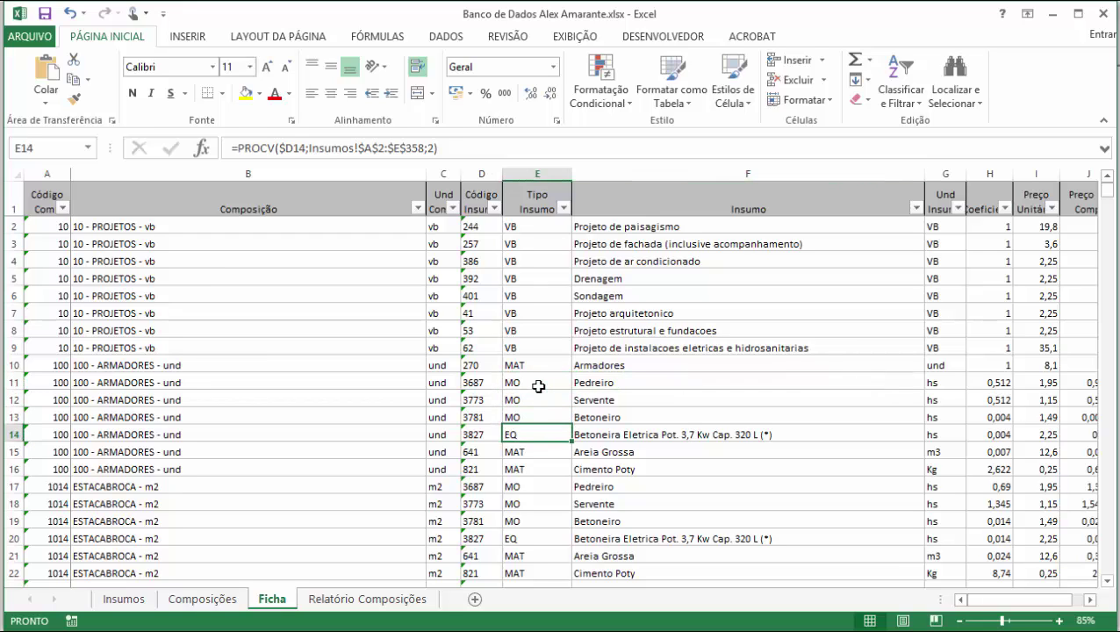
Examine the coefficients of the labour, equipment and material inputs in composition 100 - ARMADORES.
{"action": "key", "text": "Right"}
{"action": "key", "text": "Right"}
{"action": "key", "text": "Right"}
{"action": "key", "text": "Up"}
{"action": "key", "text": "Up"}
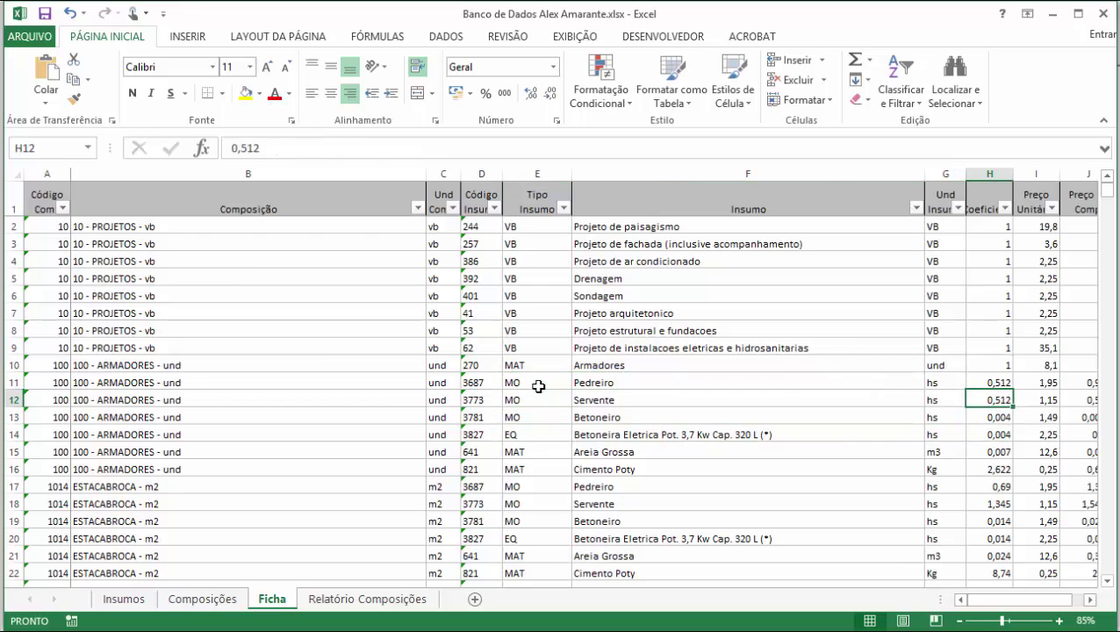
{"action": "key", "text": "Down"}
{"action": "key", "text": "Down"}
{"action": "key", "text": "Up"}
{"action": "key", "text": "Up"}
{"action": "key", "text": "Down"}
{"action": "key", "text": "Down"}
{"action": "key", "text": "Down"}
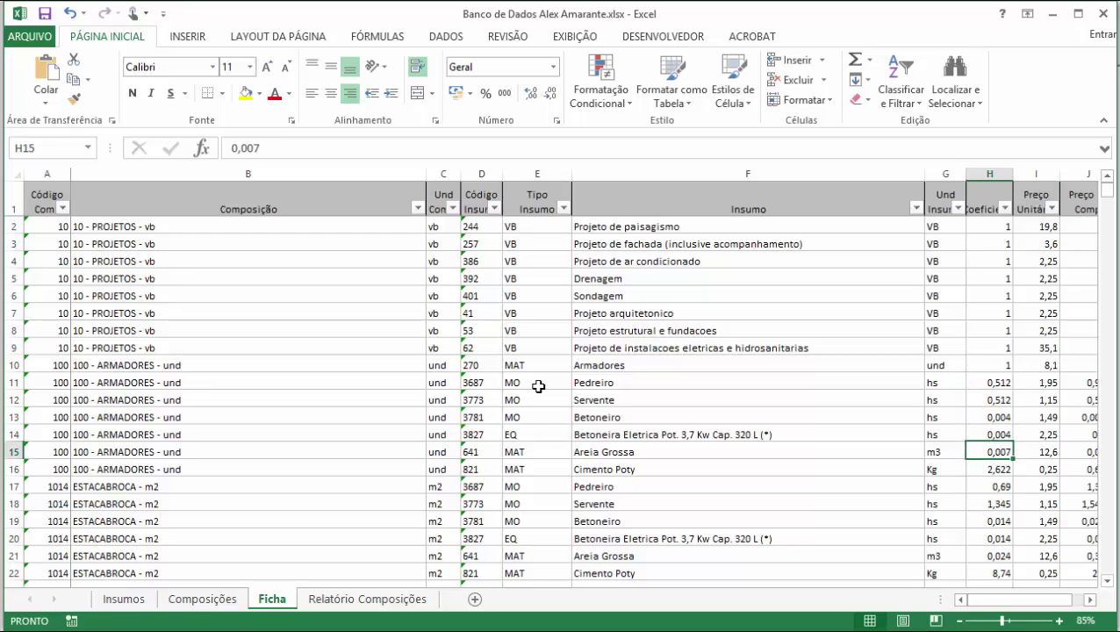
{"action": "key", "text": "Up"}
{"action": "key", "text": "Up"}
{"action": "key", "text": "Up"}
{"action": "key", "text": "Up"}
Review the labour inputs Pedreiro, Servente and Betoneiro, and highlight the materials Areia Grossa and Cimento Poty.
{"action": "key", "text": "Left"}
{"action": "key", "text": "Left"}
{"action": "key", "text": "Left"}
{"action": "key", "text": "Right"}
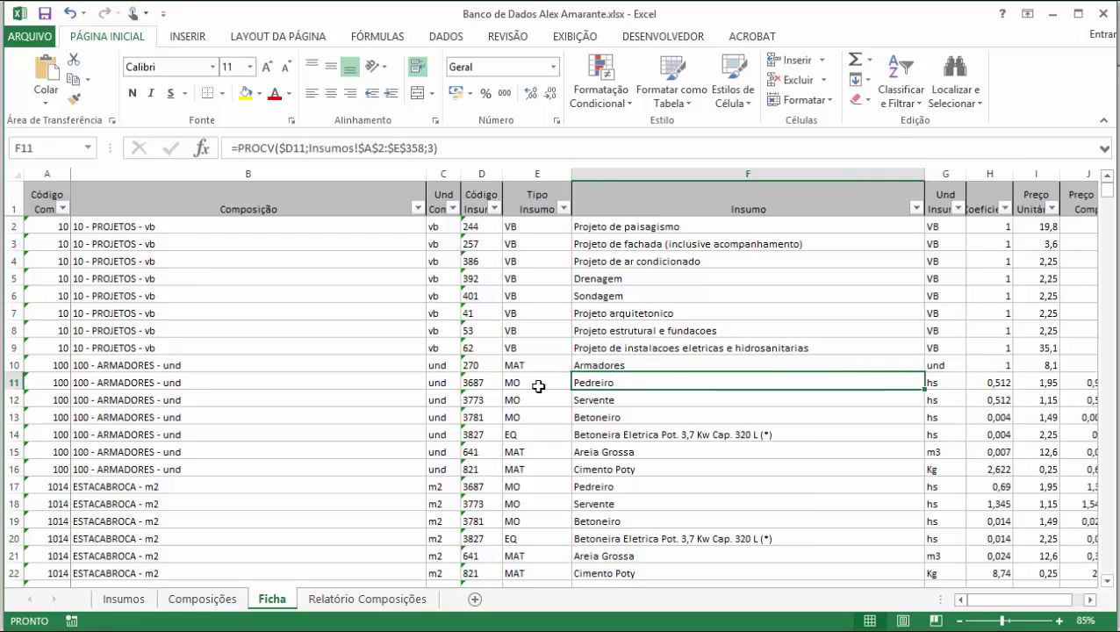
{"action": "key", "text": "Down"}
{"action": "key", "text": "Down"}
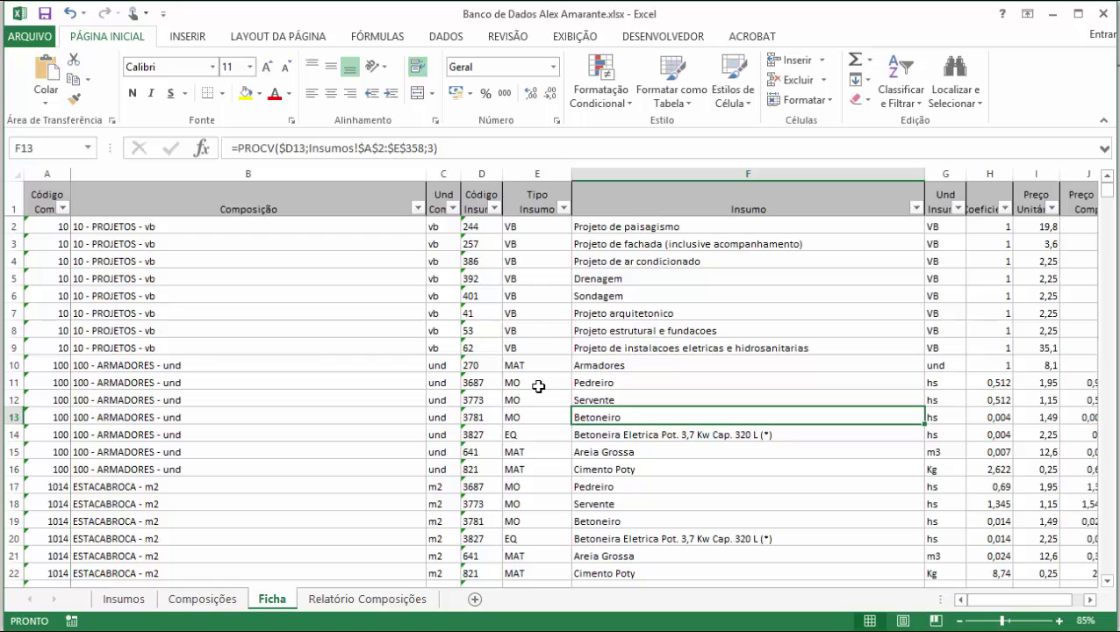
{"action": "key", "text": "Up"}
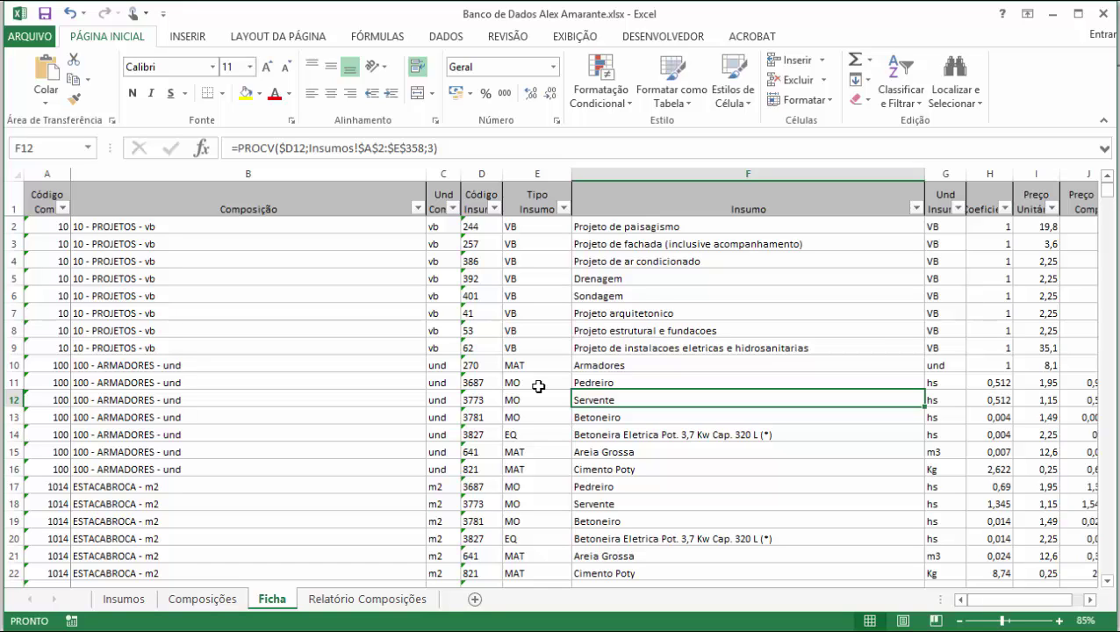
{"action": "key", "text": "Down"}
{"action": "key", "text": "Down"}
{"action": "key", "text": "Down"}
{"action": "key", "text": "shift+Down"}
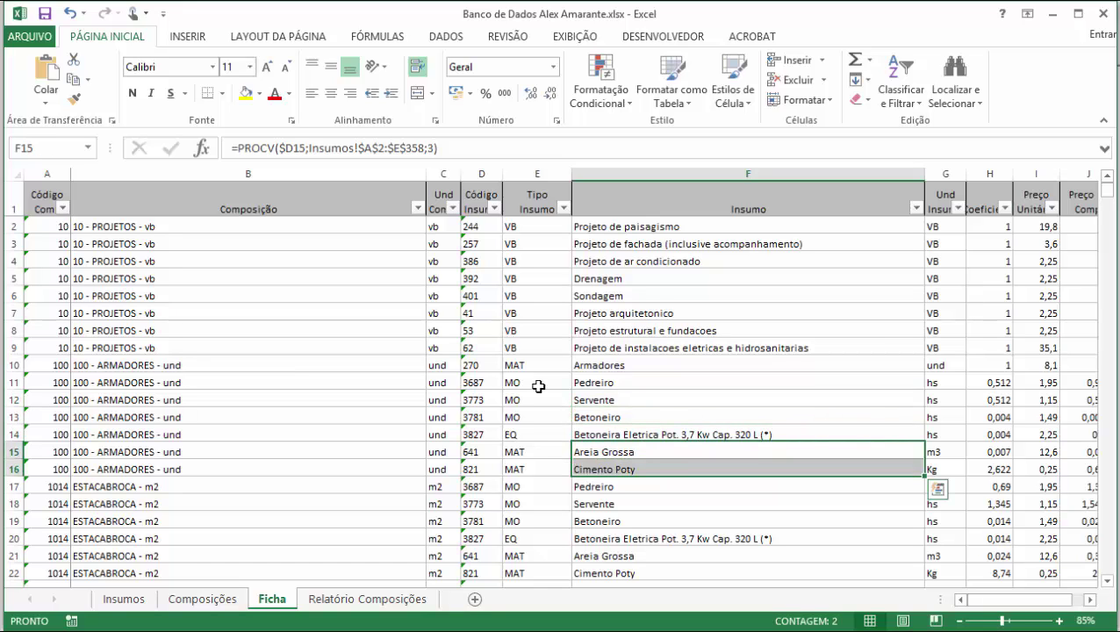
Check the coefficients of Areia Grossa and Cimento Poty, and return to the code of composition 100 in cell A10.
{"action": "key", "text": "Right"}
{"action": "key", "text": "Right"}
{"action": "key", "text": "Up"}
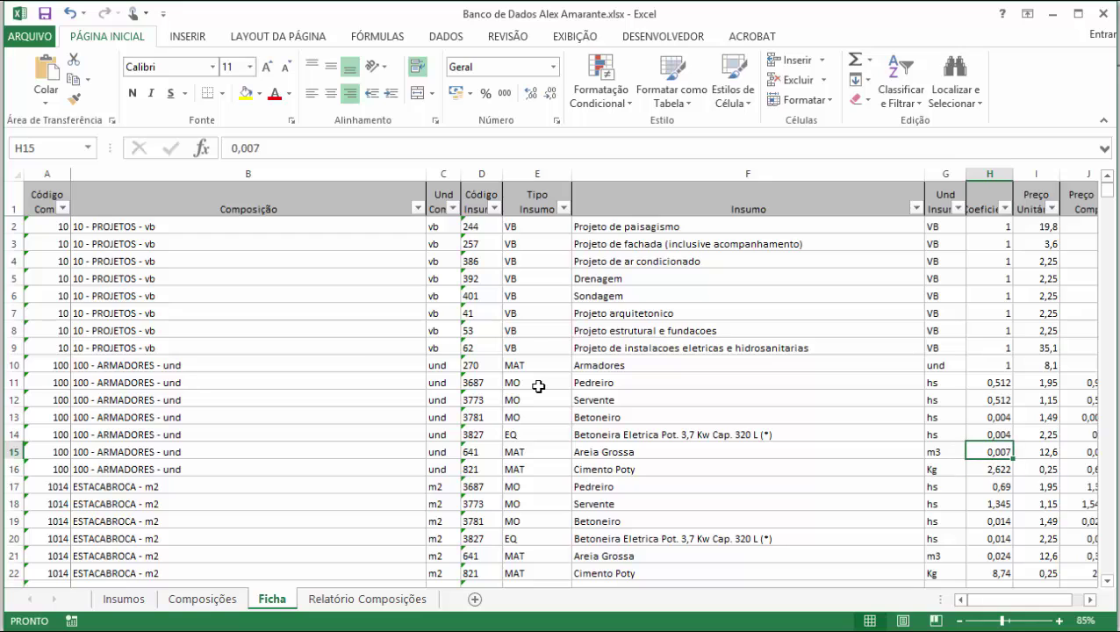
{"action": "key", "text": "Down"}
{"action": "key", "text": "Left"}
{"action": "key", "text": "Left"}
{"action": "key", "text": "Left"}
{"action": "key", "text": "Left"}
{"action": "key", "text": "Left"}
{"action": "key", "text": "Left"}
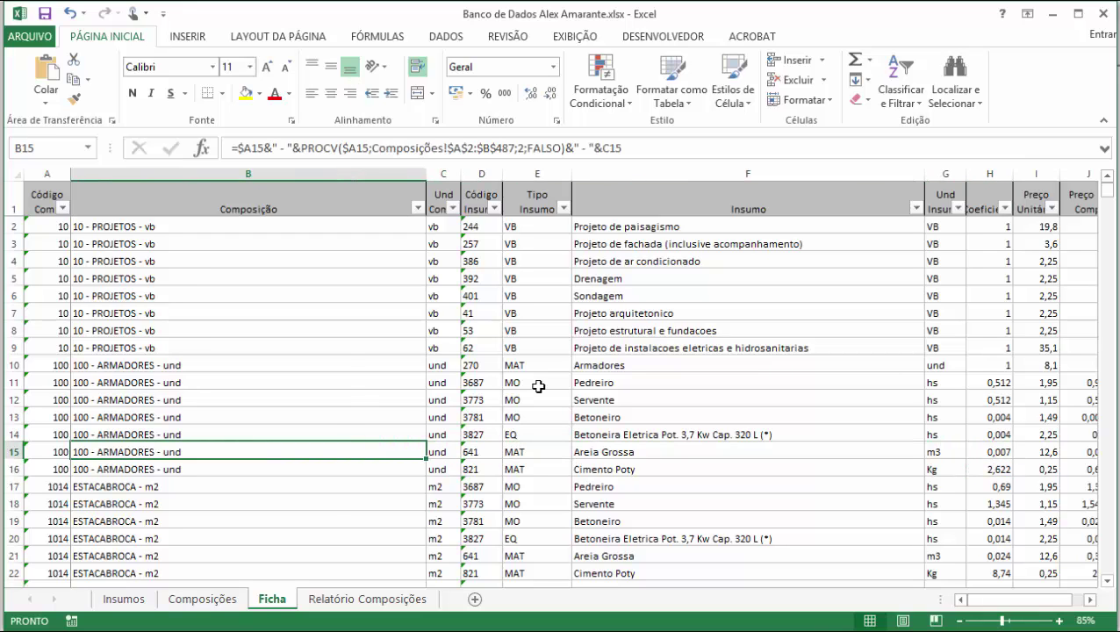
{"action": "key", "text": "Left"}
{"action": "key", "text": "Up"}
{"action": "key", "text": "Up"}
{"action": "key", "text": "Up"}
{"action": "key", "text": "Up"}
{"action": "key", "text": "Up"}
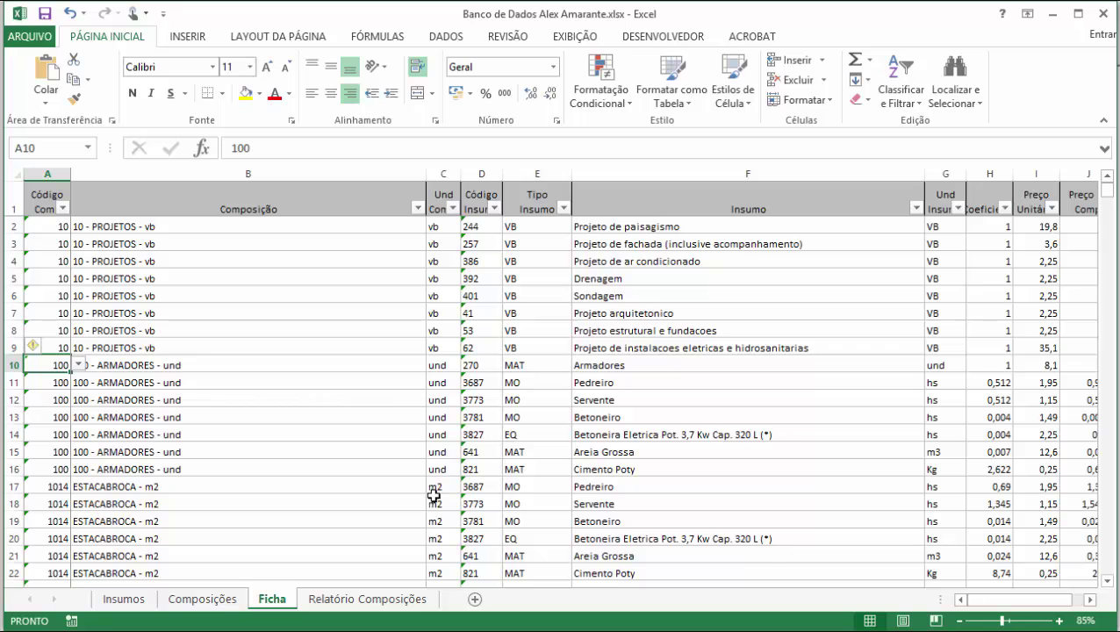
Open the Relatório Composições sheet and inspect the pivot table's fields and composition values.
{"action": "left_click", "coordinate": [386, 599]}
{"action": "left_click", "coordinate": [368, 602]}
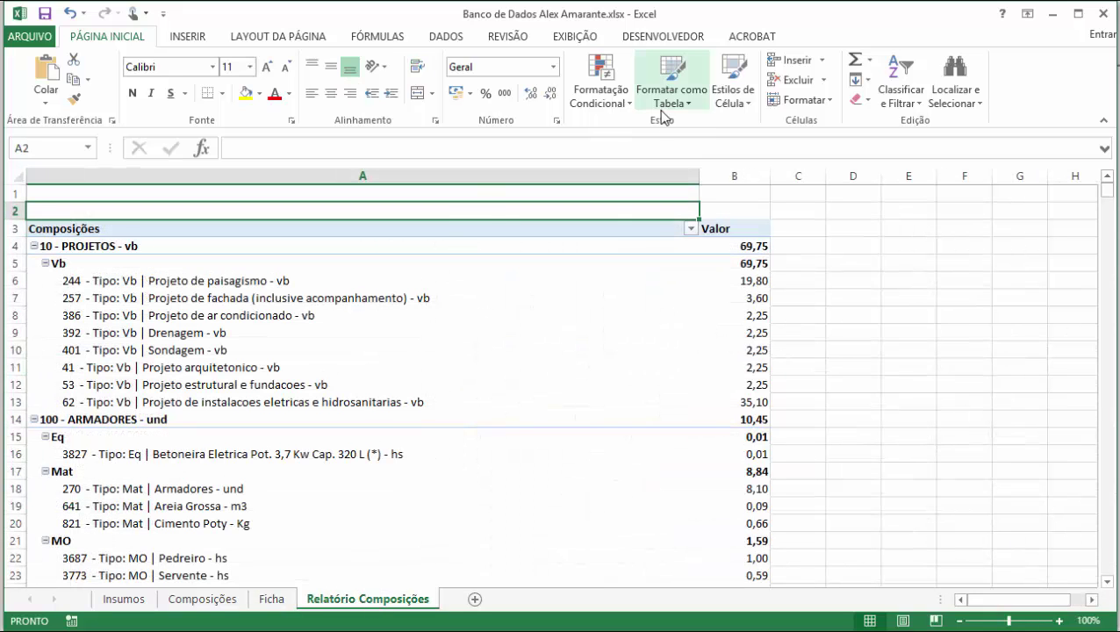
{"action": "left_click", "coordinate": [552, 279]}
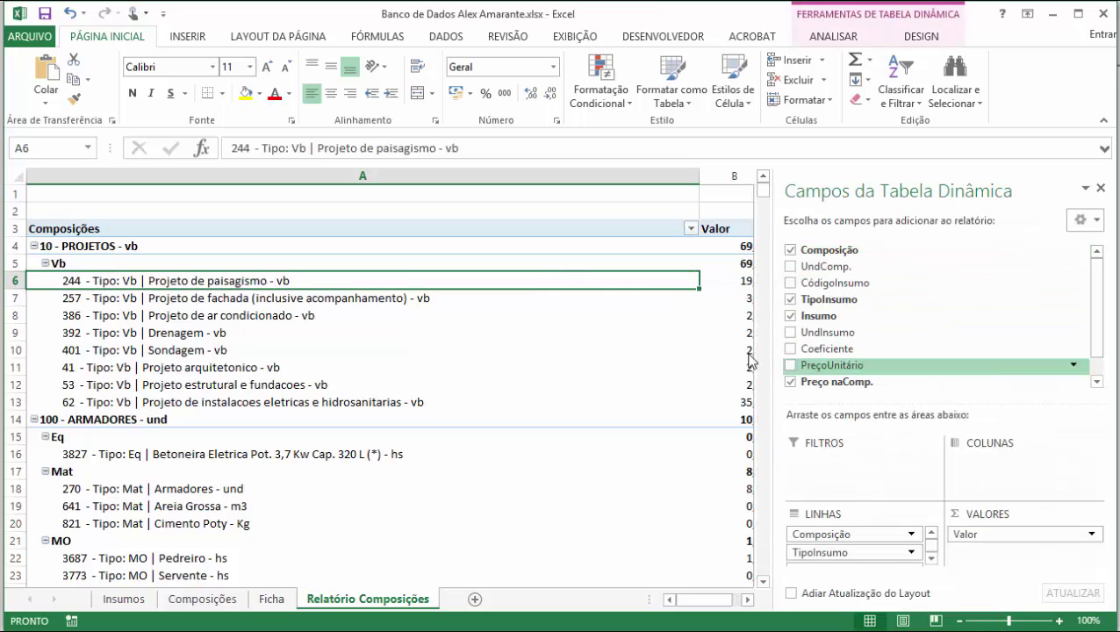
{"action": "left_click", "coordinate": [536, 215]}
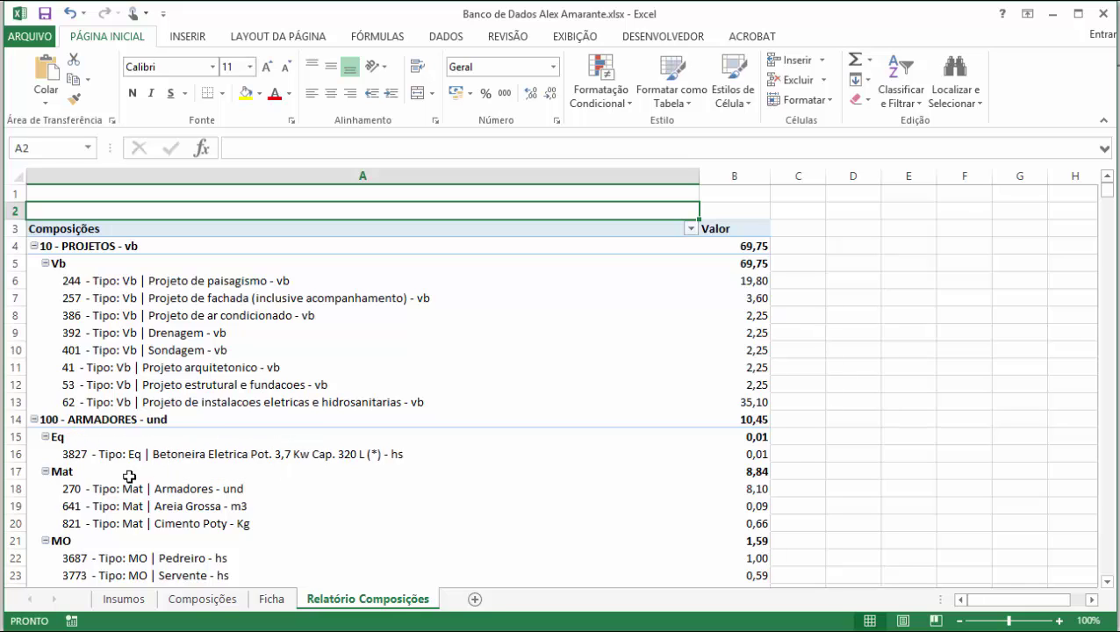
Return to the Ficha sheet and inspect the PROCV formula in cell E8 of the Tipo Insumo column.
{"action": "left_click", "coordinate": [274, 599]}
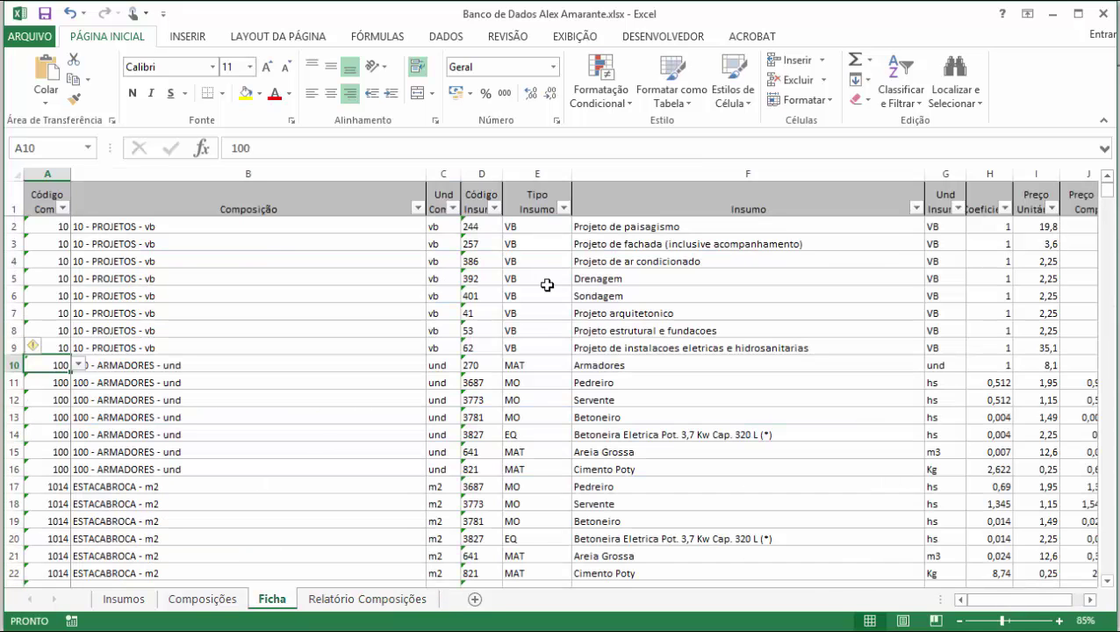
{"action": "left_click", "coordinate": [537, 324]}
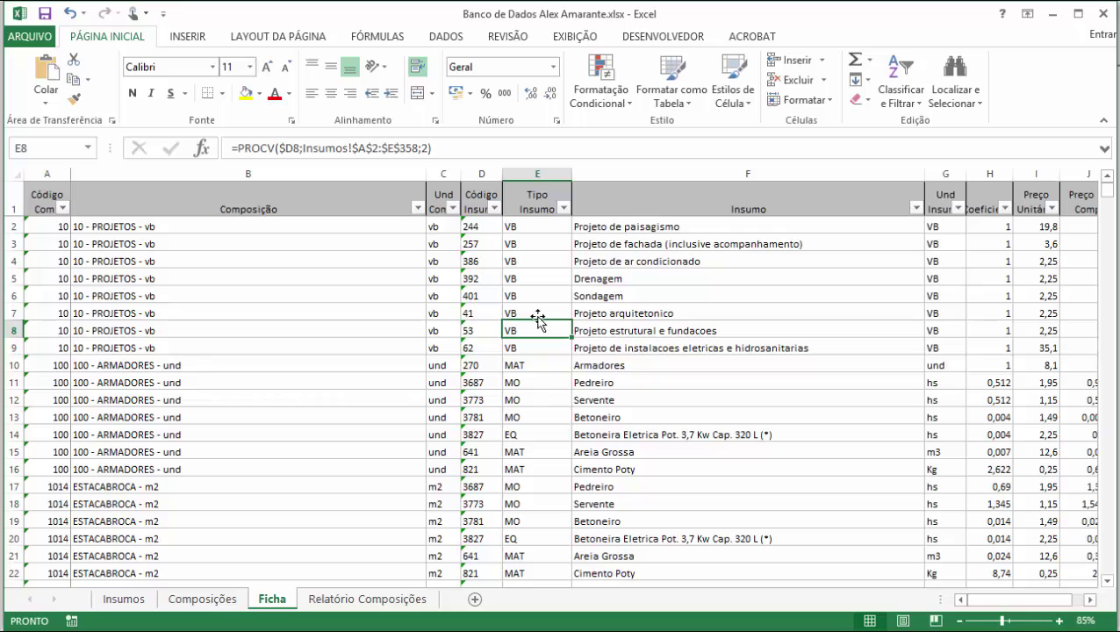
{"action": "left_click", "coordinate": [510, 148]}
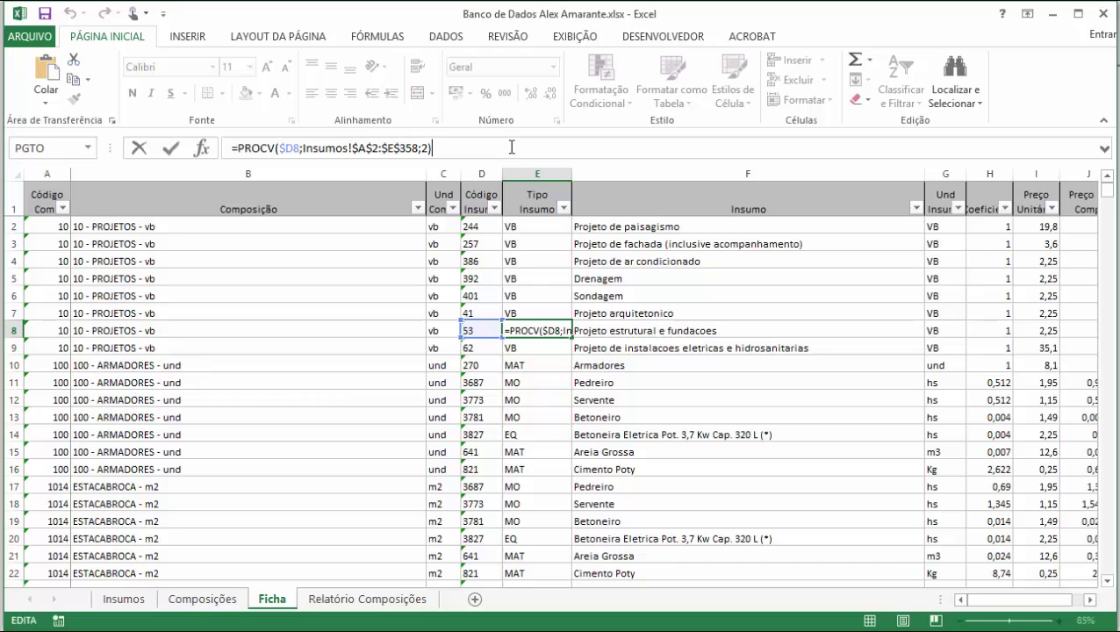
{"action": "left_click", "coordinate": [291, 284]}
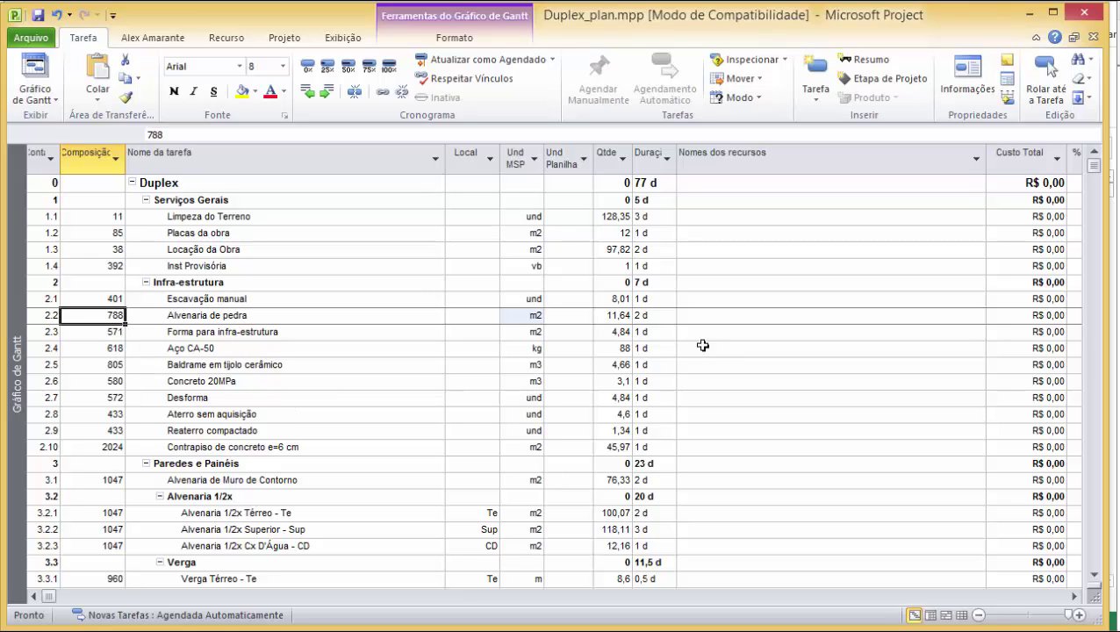
In Microsoft Project, check Alvenaria de pedra's resource names in the Duplex plan and switch to the Planilha de recursos view.
{"action": "left_click", "coordinate": [755, 320]}
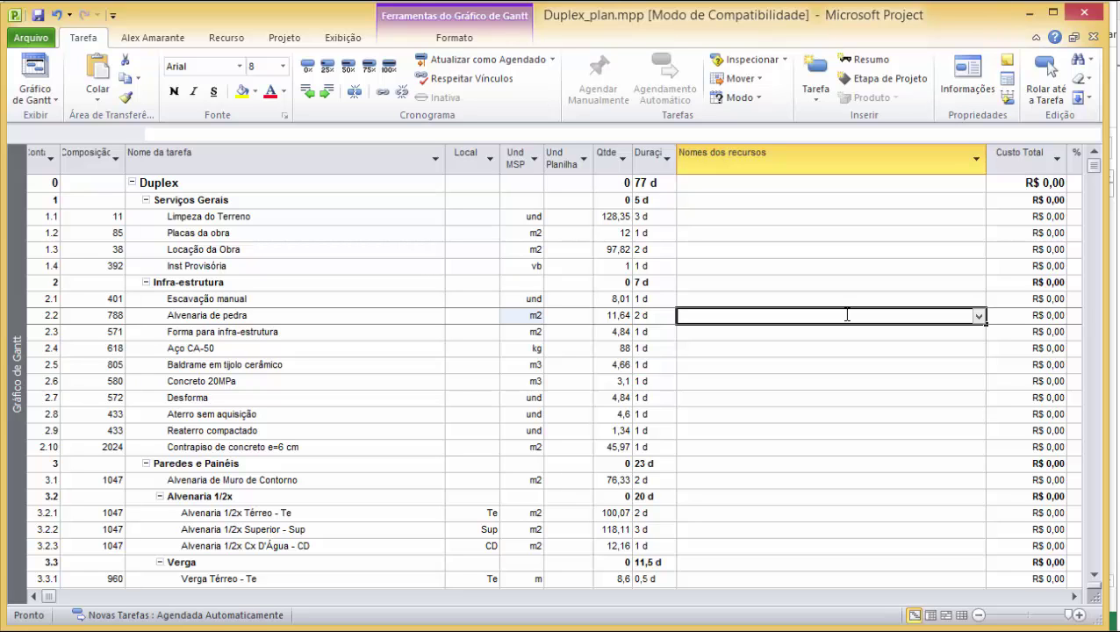
{"action": "left_click", "coordinate": [35, 102]}
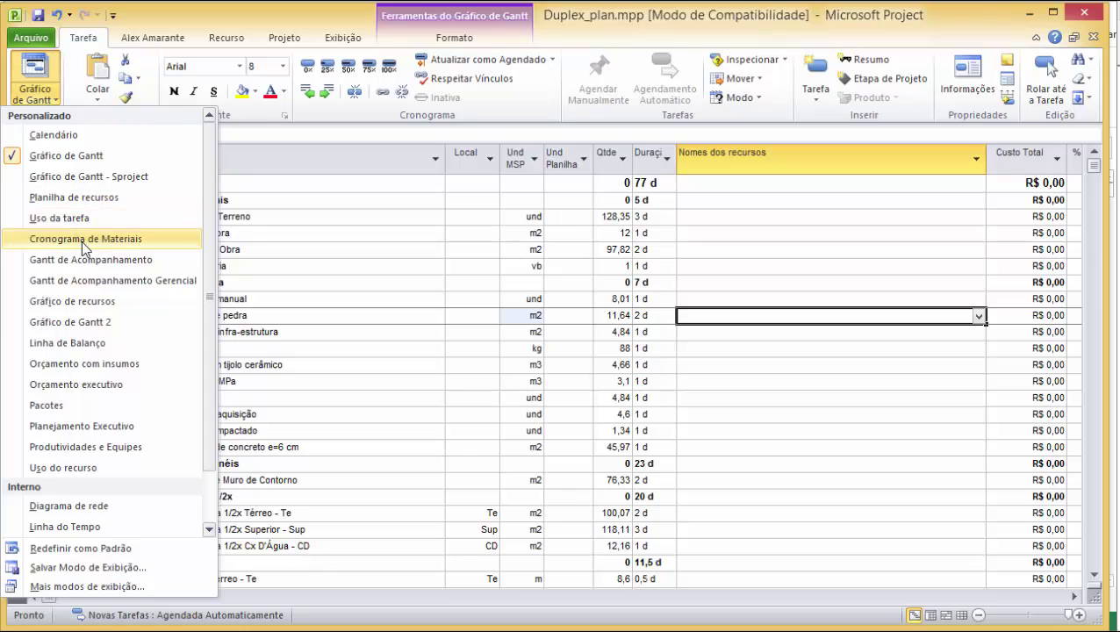
{"action": "left_click", "coordinate": [145, 197]}
{"action": "left_click", "coordinate": [289, 212]}
Browse the resource sheet from the material resources down to Servente and the resources listed from row 287 on.
{"action": "key", "text": "Page_Down"}
{"action": "key", "text": "Page_Down"}
{"action": "key", "text": "Page_Down"}
{"action": "key", "text": "Page_Down"}
{"action": "key", "text": "Page_Down"}
{"action": "key", "text": "Page_Down"}
{"action": "key", "text": "Page_Down"}
{"action": "key", "text": "Page_Down"}
{"action": "key", "text": "Page_Down"}
{"action": "key", "text": "Page_Down"}
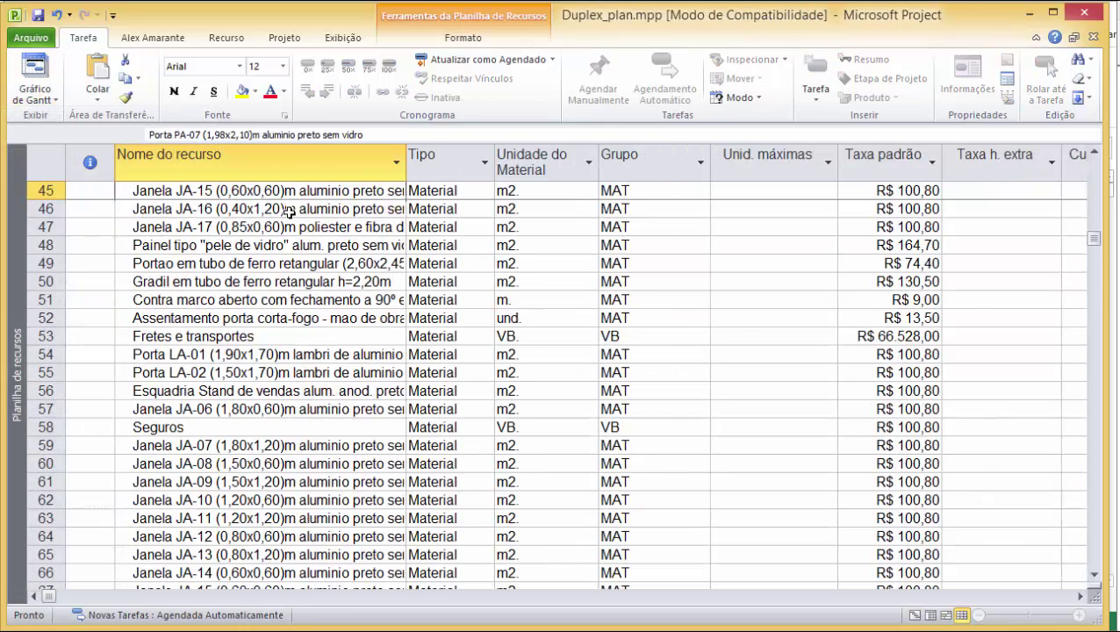
{"action": "key", "text": "Page_Down"}
{"action": "key", "text": "Page_Down"}
{"action": "key", "text": "Page_Down"}
{"action": "key", "text": "Page_Down"}
{"action": "key", "text": "Page_Down"}
{"action": "key", "text": "Page_Down"}
{"action": "key", "text": "Page_Down"}
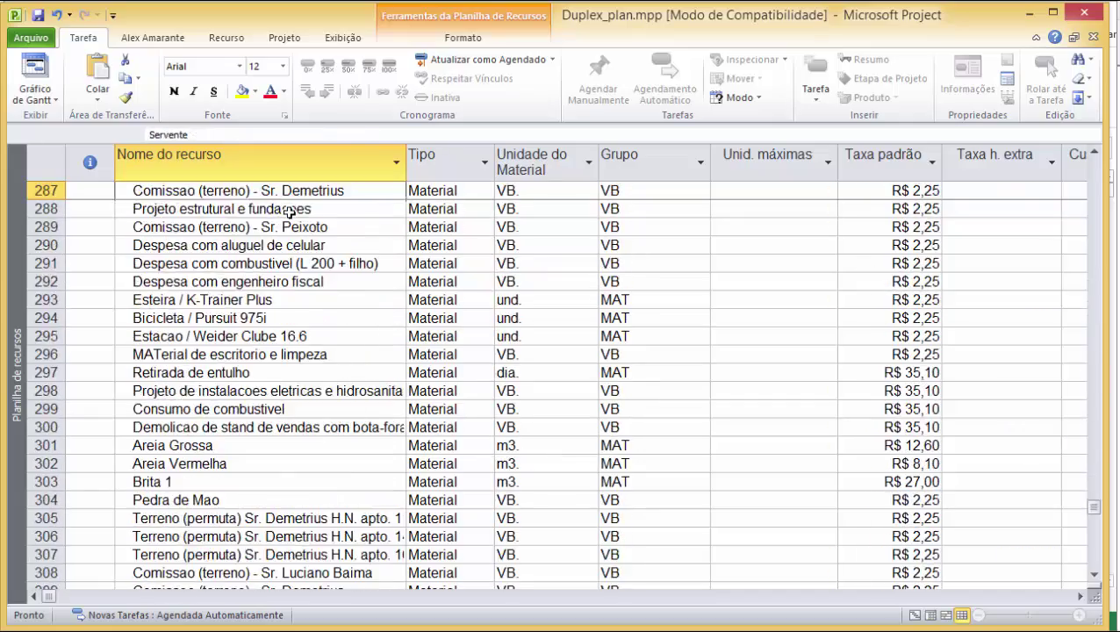
Go back up the resource list to the first resource, Despesas com corretagem - anexo 02.
{"action": "key", "text": "Page_Up"}
{"action": "key", "text": "Page_Up"}
{"action": "key", "text": "Page_Up"}
{"action": "key", "text": "Page_Up"}
{"action": "key", "text": "Page_Up"}
{"action": "key", "text": "Page_Up"}
{"action": "key", "text": "Page_Up"}
{"action": "key", "text": "Page_Up"}
{"action": "key", "text": "Page_Up"}
{"action": "key", "text": "Page_Up"}
{"action": "key", "text": "Page_Up"}
{"action": "key", "text": "Page_Up"}
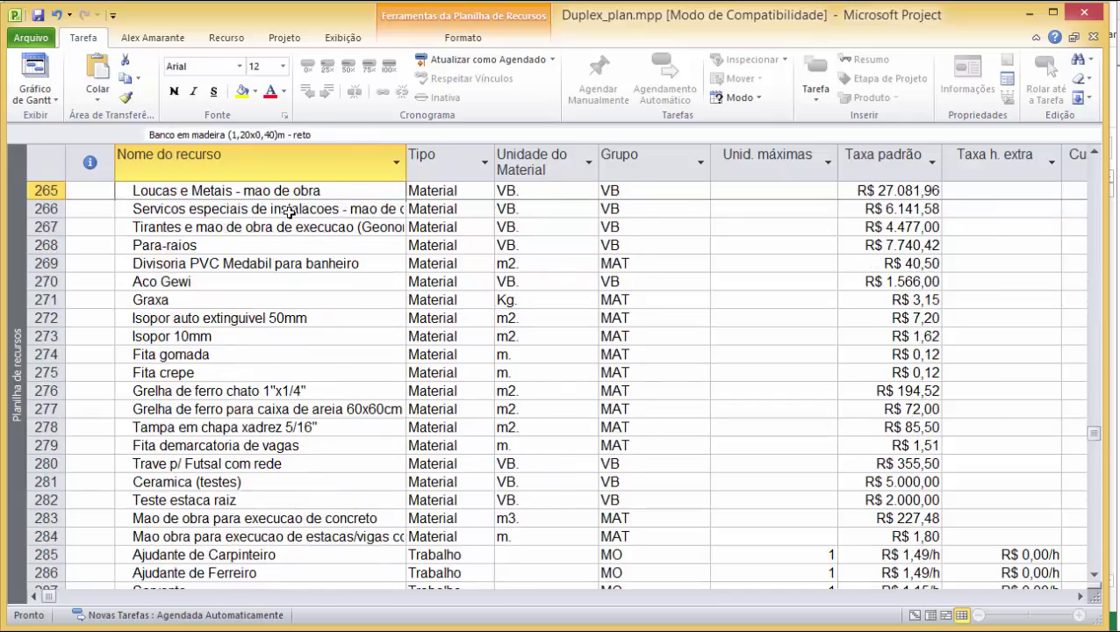
{"action": "key", "text": "Page_Up"}
{"action": "key", "text": "Page_Up"}
{"action": "key", "text": "Page_Up"}
{"action": "key", "text": "Page_Up"}
{"action": "key", "text": "Page_Up"}
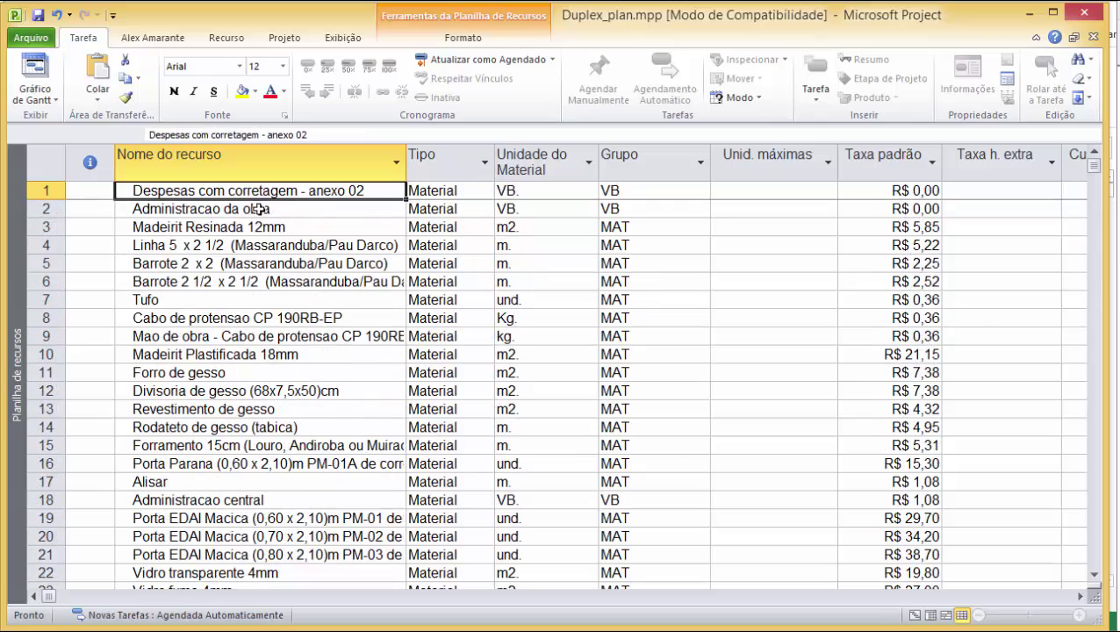
Browse the resource sheet from Despesas com corretagem - anexo 02 down to the resources listed from row 353 on.
{"action": "key", "text": "Page_Down"}
{"action": "key", "text": "Page_Down"}
{"action": "key", "text": "Page_Down"}
{"action": "key", "text": "Page_Down"}
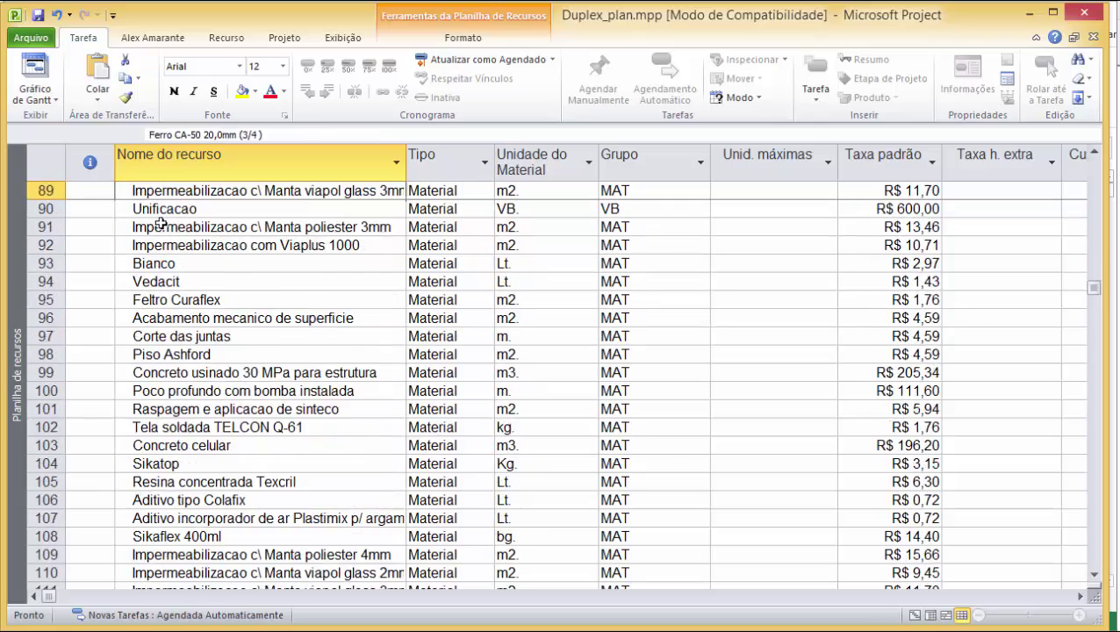
{"action": "key", "text": "Page_Down"}
{"action": "key", "text": "Page_Down"}
{"action": "key", "text": "Page_Down"}
{"action": "key", "text": "Page_Down"}
{"action": "key", "text": "Page_Down"}
{"action": "key", "text": "Page_Down"}
{"action": "key", "text": "Page_Down"}
{"action": "key", "text": "Page_Down"}
{"action": "key", "text": "Page_Down"}
{"action": "key", "text": "Page_Down"}
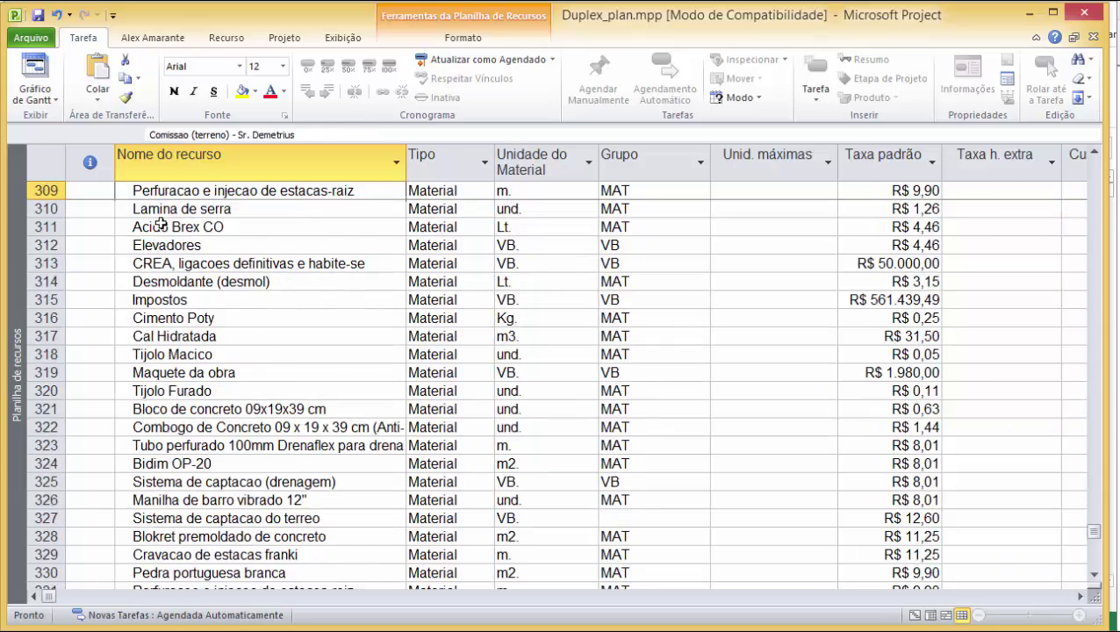
{"action": "key", "text": "Page_Down"}
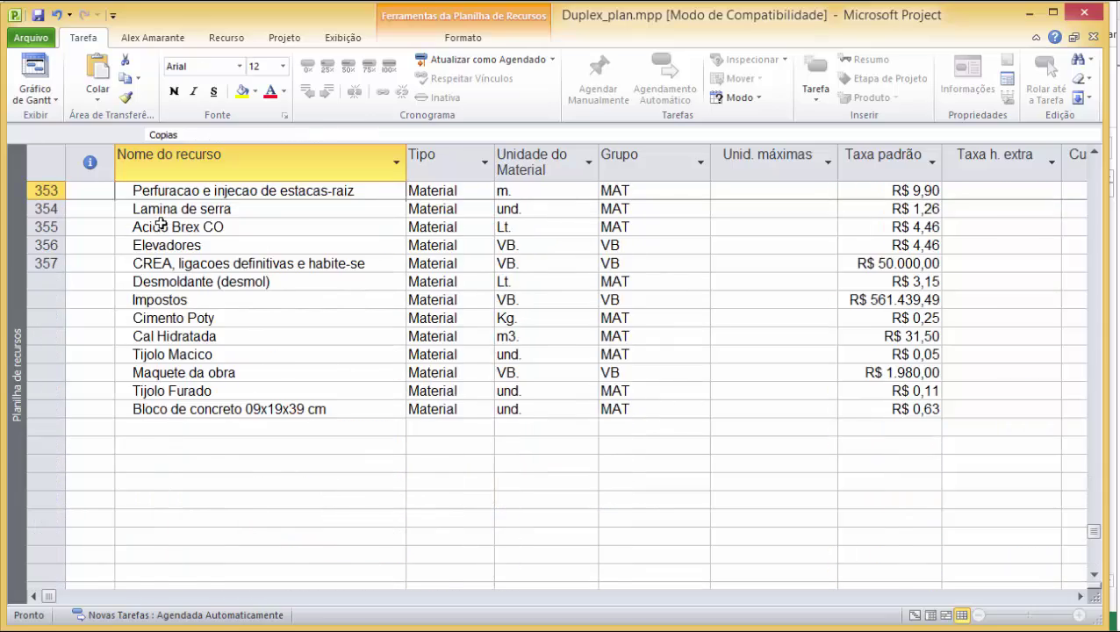
Delete all resources from the resource sheet and return to the Gráfico de Gantt view.
{"action": "key", "text": "Page_Up"}
{"action": "left_click", "coordinate": [57, 176]}
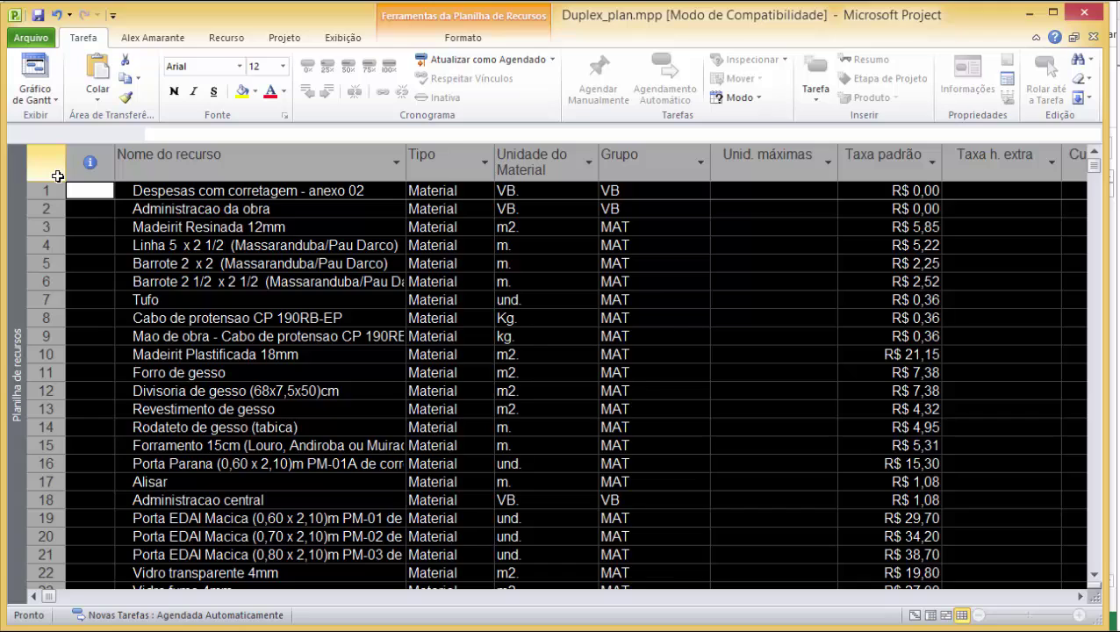
{"action": "key", "text": "Delete"}
{"action": "left_click", "coordinate": [200, 271]}
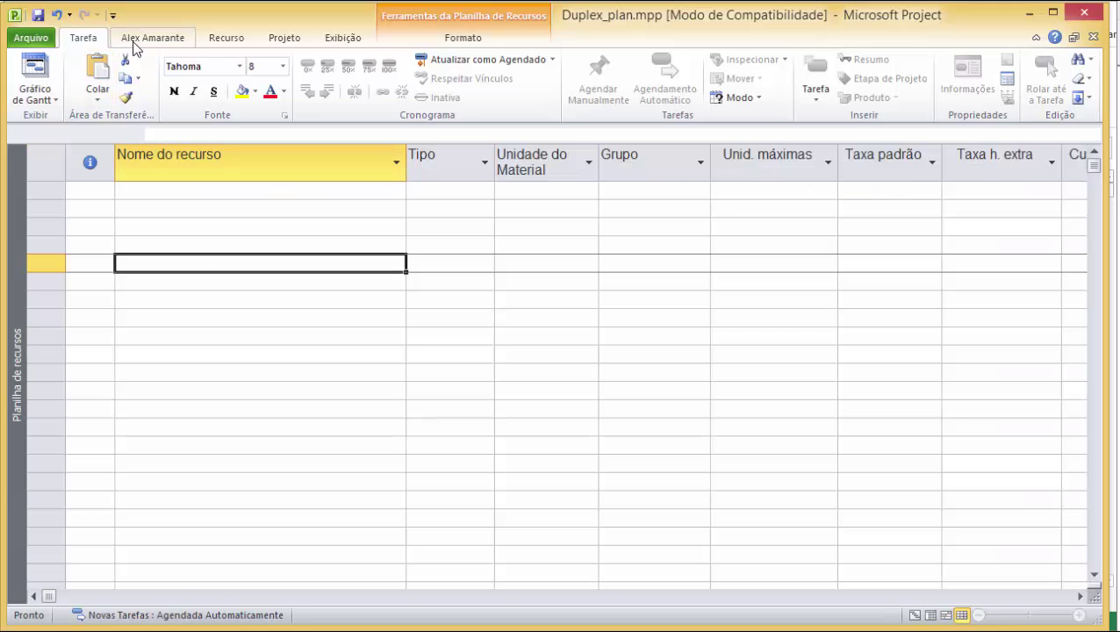
{"action": "key", "text": "ctrl+Home"}
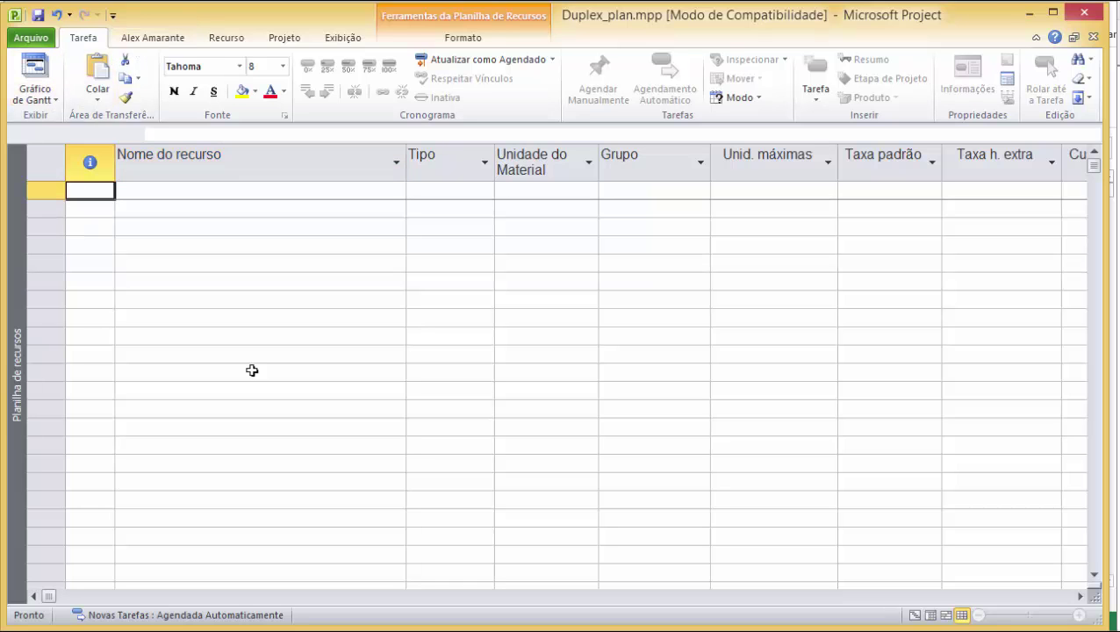
{"action": "left_click", "coordinate": [44, 99]}
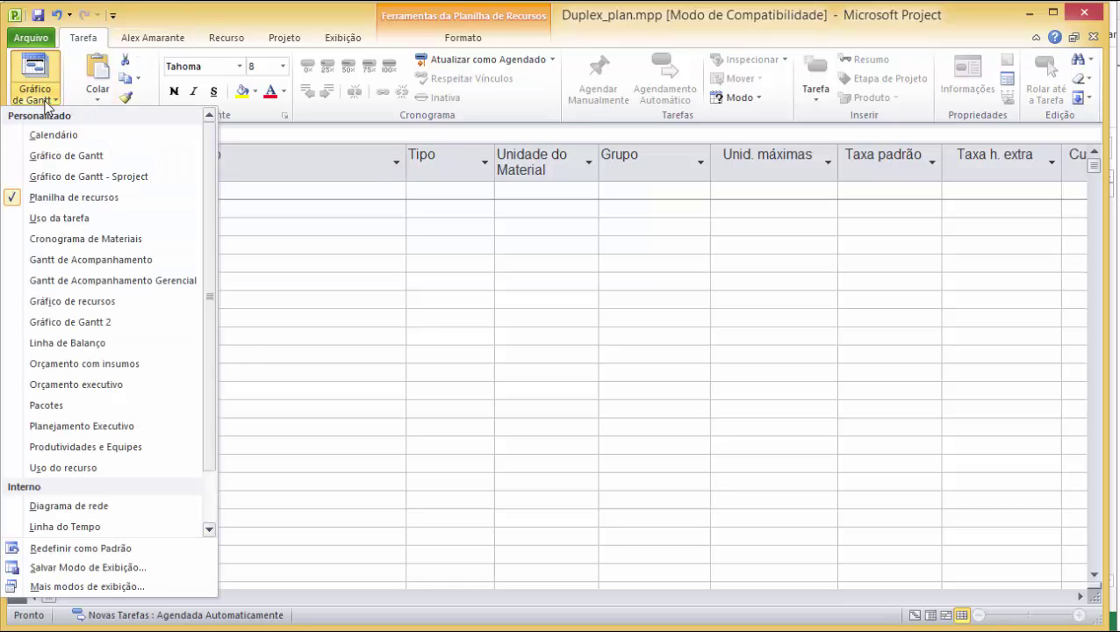
{"action": "left_click", "coordinate": [70, 156]}
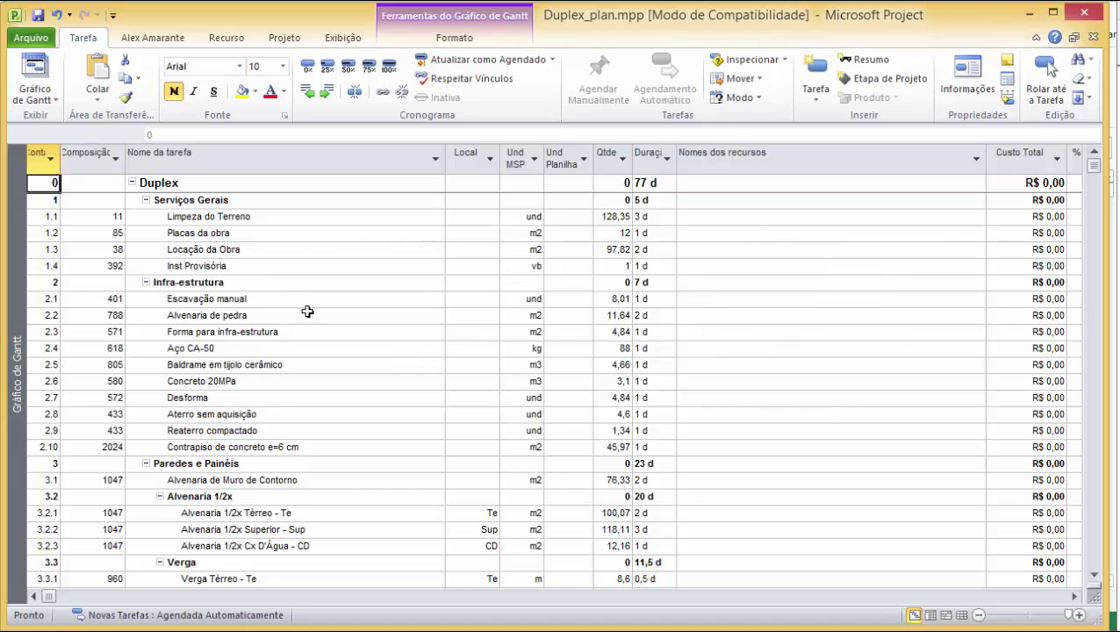
Open the Orçamento tool for Duplex_plan.mpp and check the file path of the Planilha de Insumos e Composições.
{"action": "left_click", "coordinate": [177, 41]}
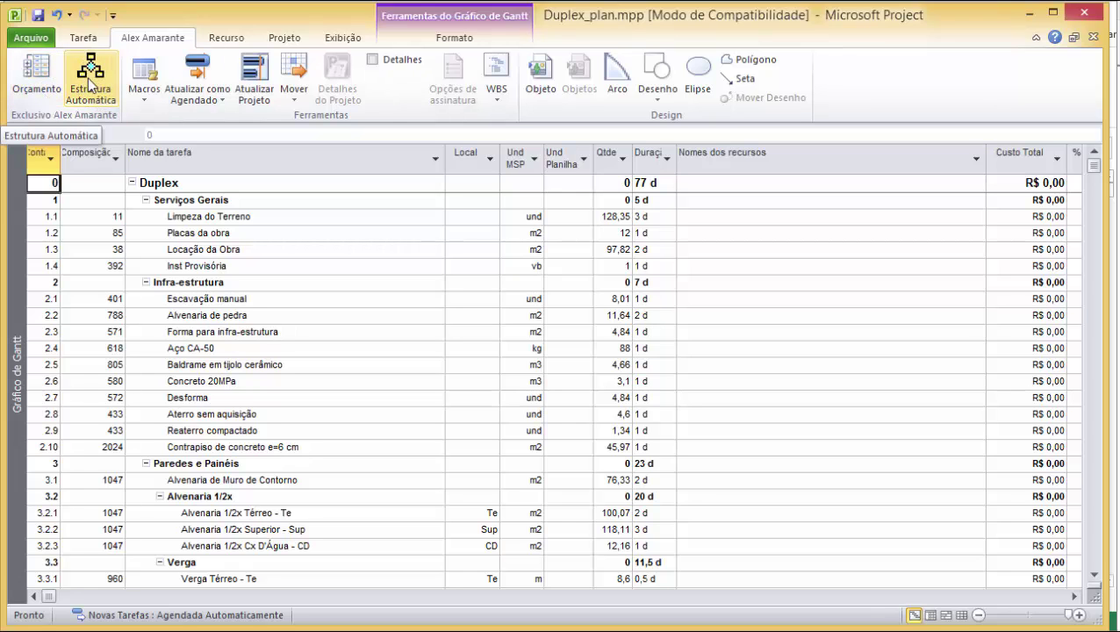
{"action": "left_click", "coordinate": [37, 78]}
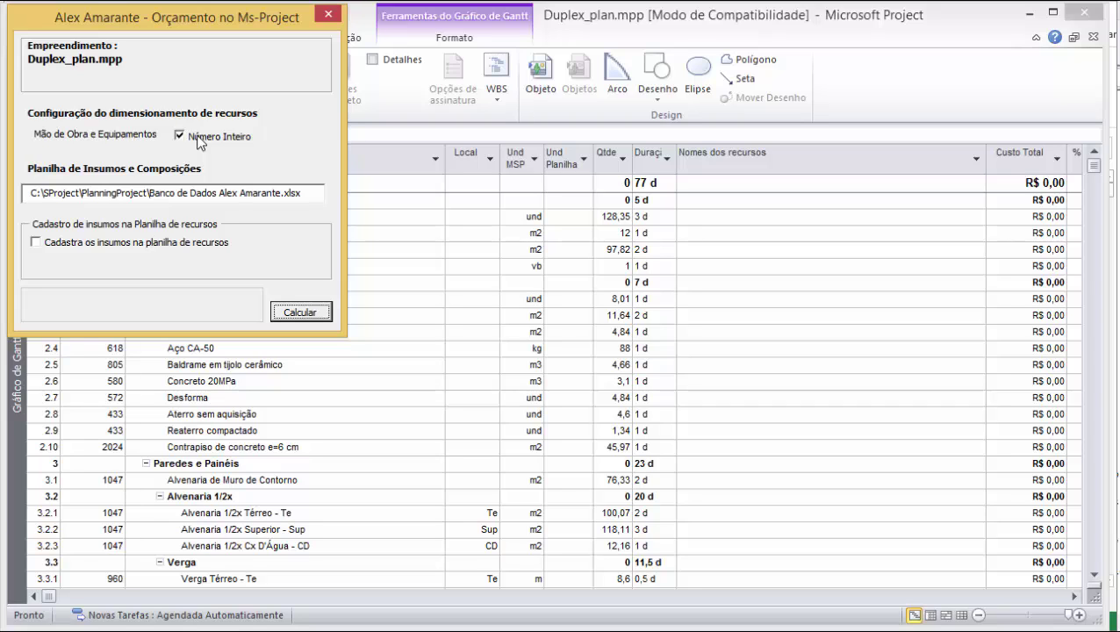
{"action": "left_click", "coordinate": [106, 188]}
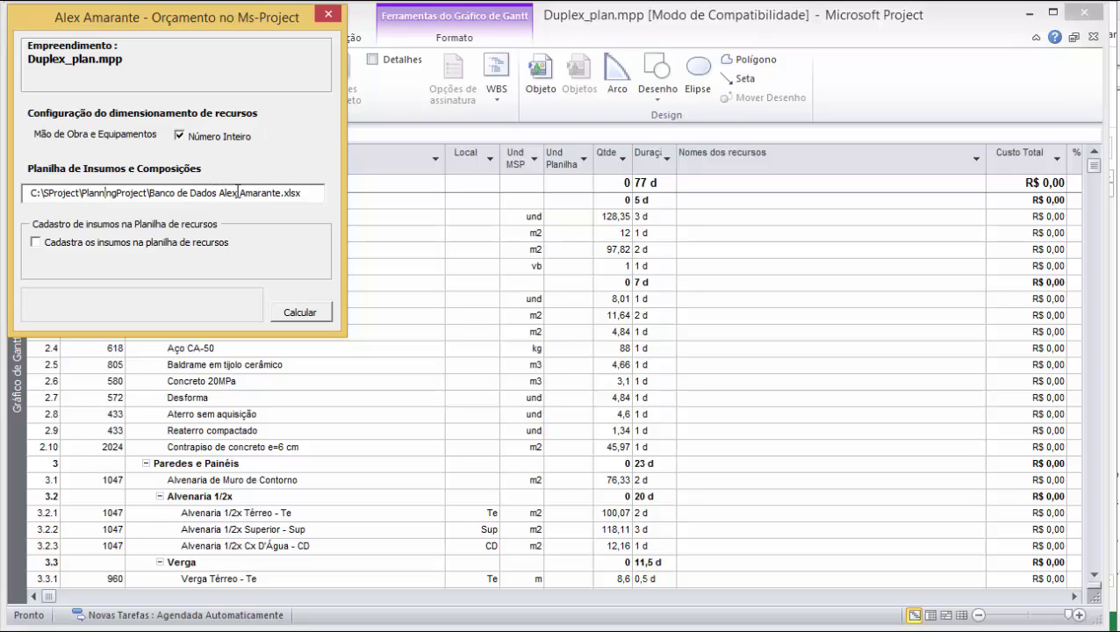
{"action": "left_click_drag", "start_coordinate": [301, 192], "coordinate": [3, 195]}
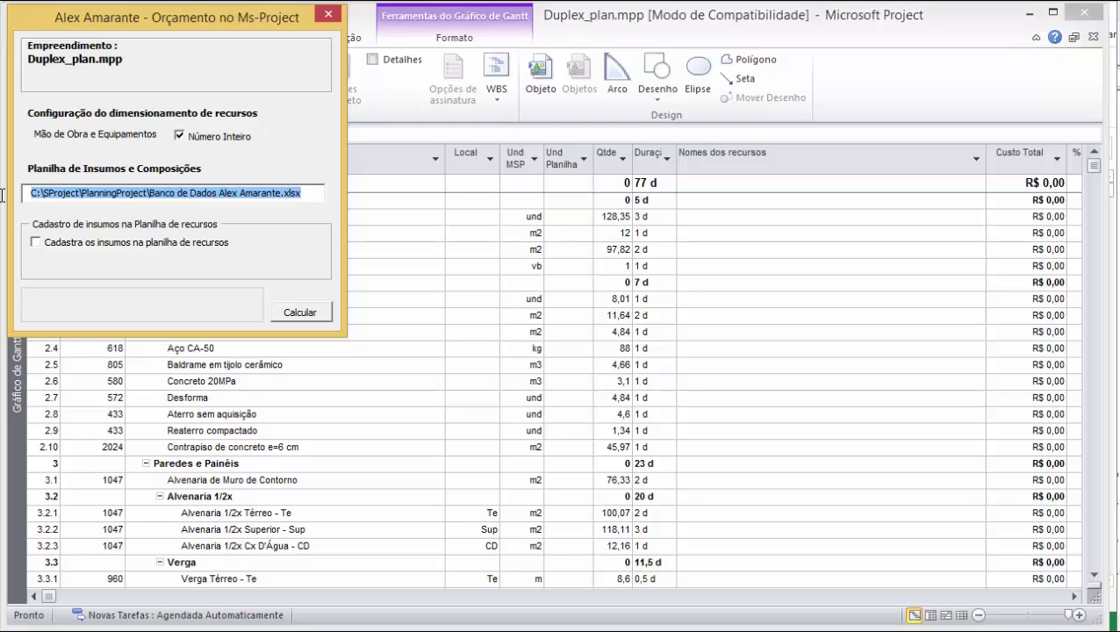
{"action": "key", "text": "Tab"}
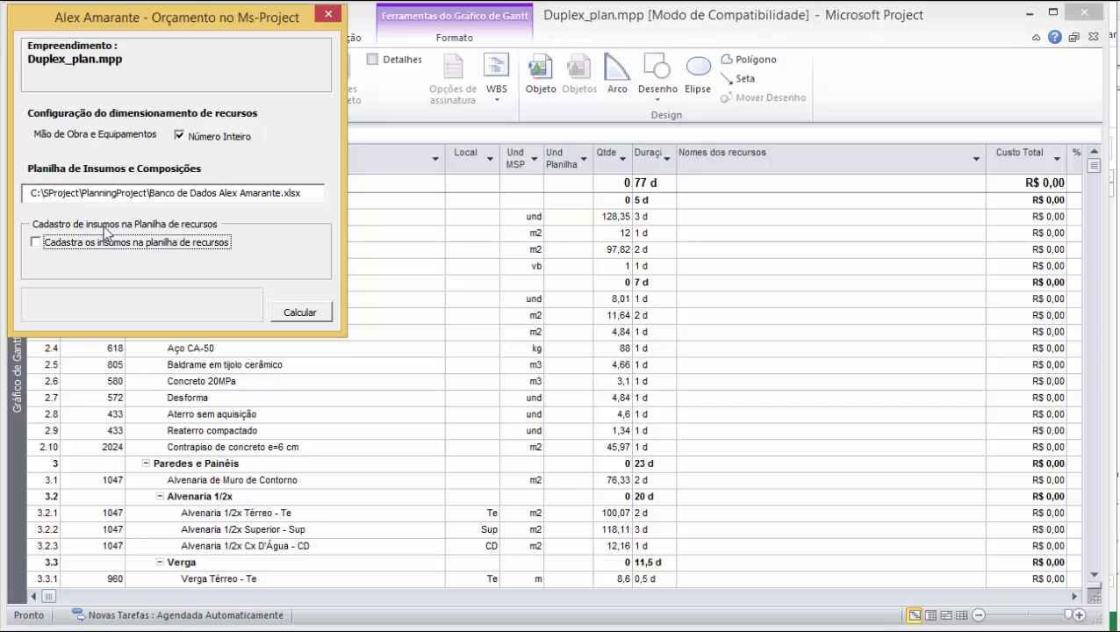
Enable registering the inputs in the resource sheet and registering their unit costs, and run the Orçamento calculation.
{"action": "left_click", "coordinate": [36, 242]}
{"action": "left_click", "coordinate": [36, 262]}
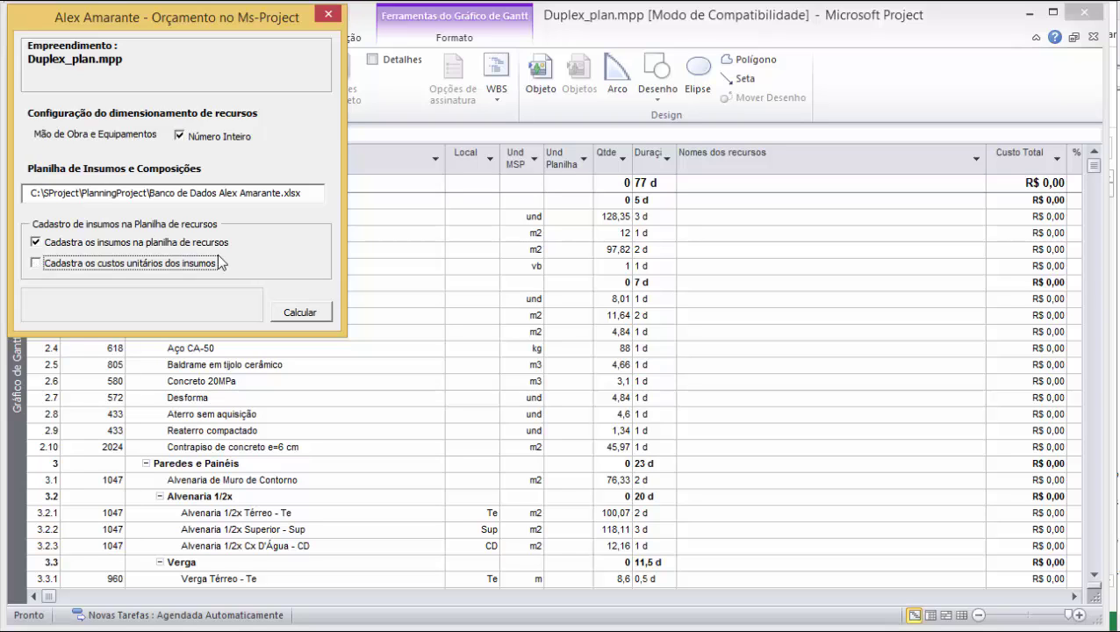
{"action": "left_click", "coordinate": [37, 243]}
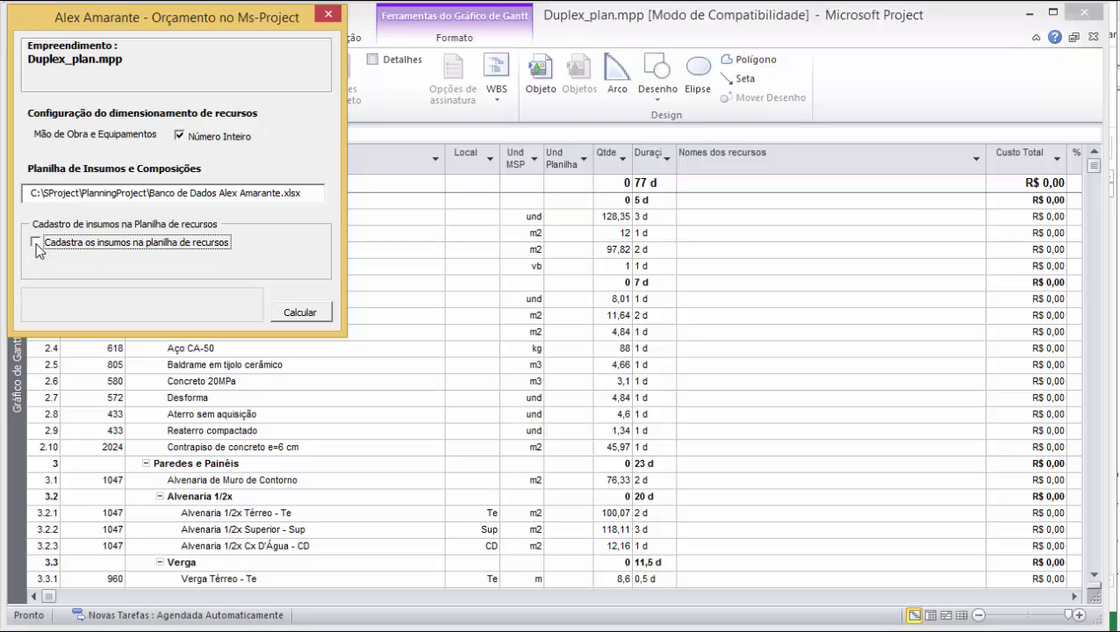
{"action": "left_click", "coordinate": [227, 243]}
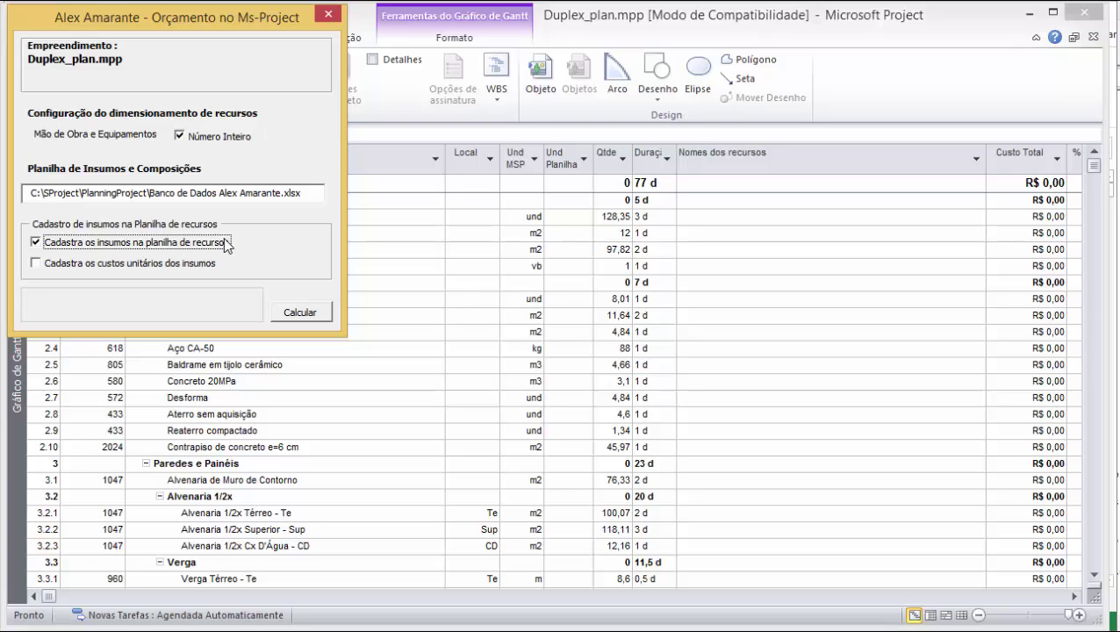
{"action": "left_click", "coordinate": [53, 245]}
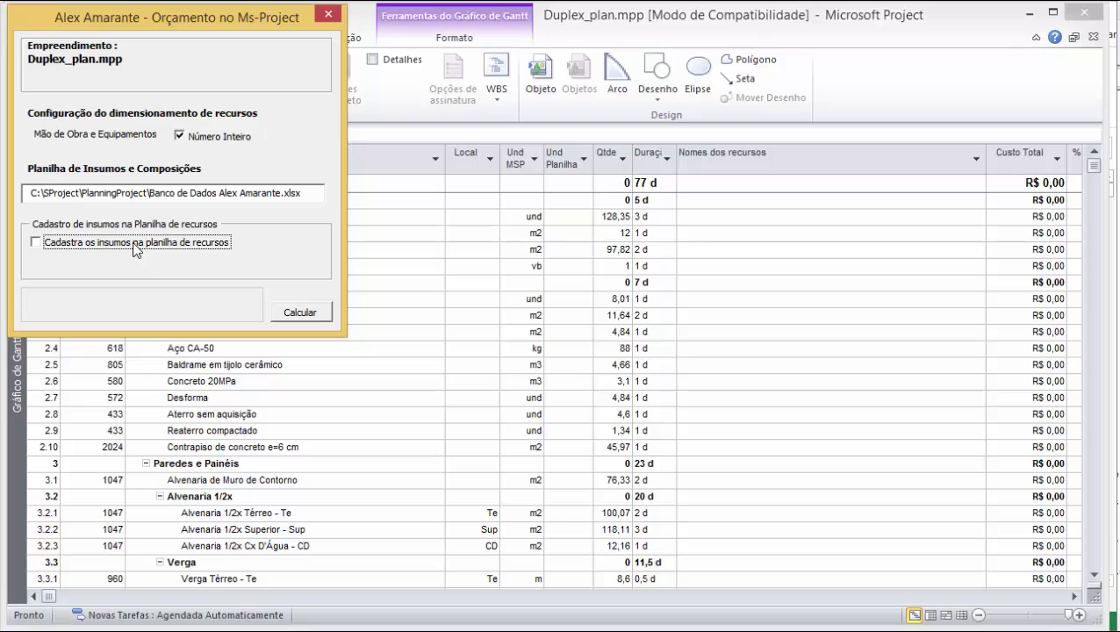
{"action": "left_click", "coordinate": [40, 246]}
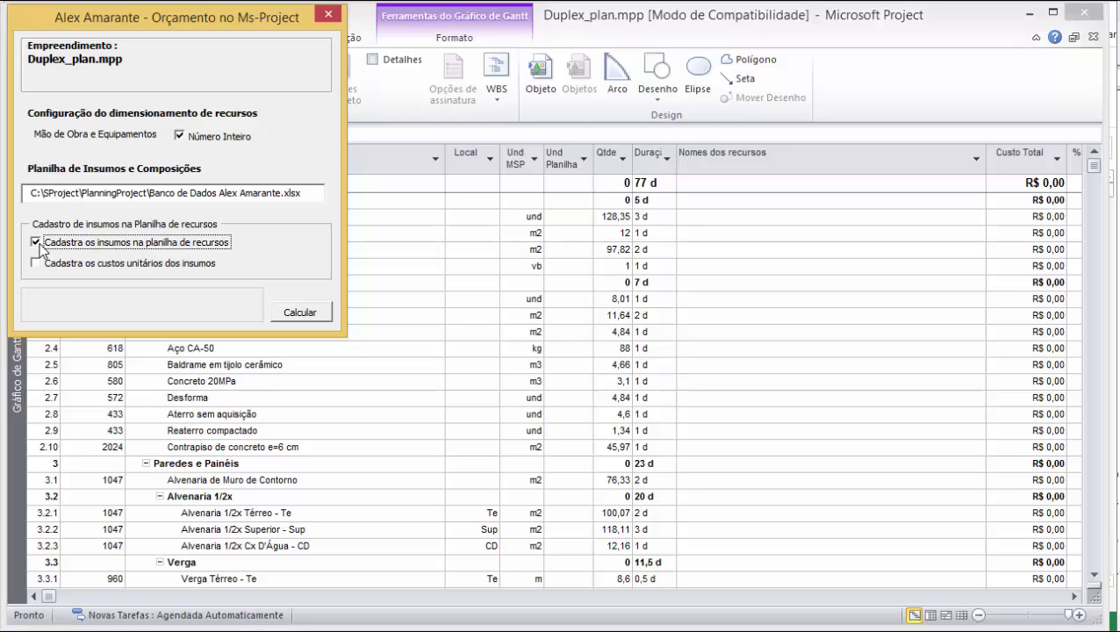
{"action": "left_click", "coordinate": [36, 263]}
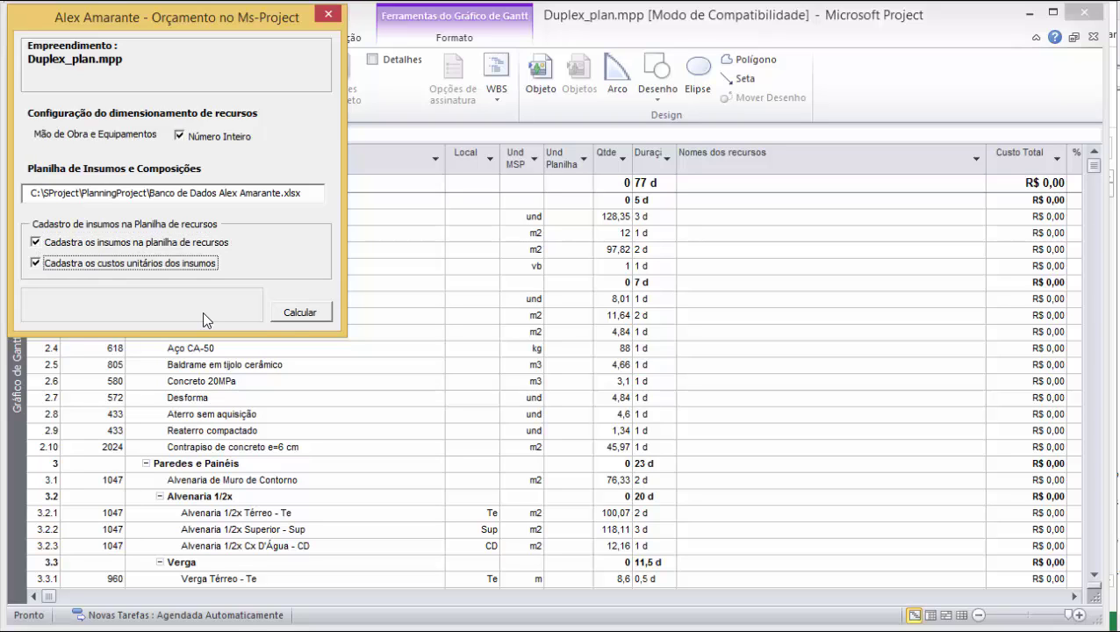
{"action": "left_click", "coordinate": [291, 311]}
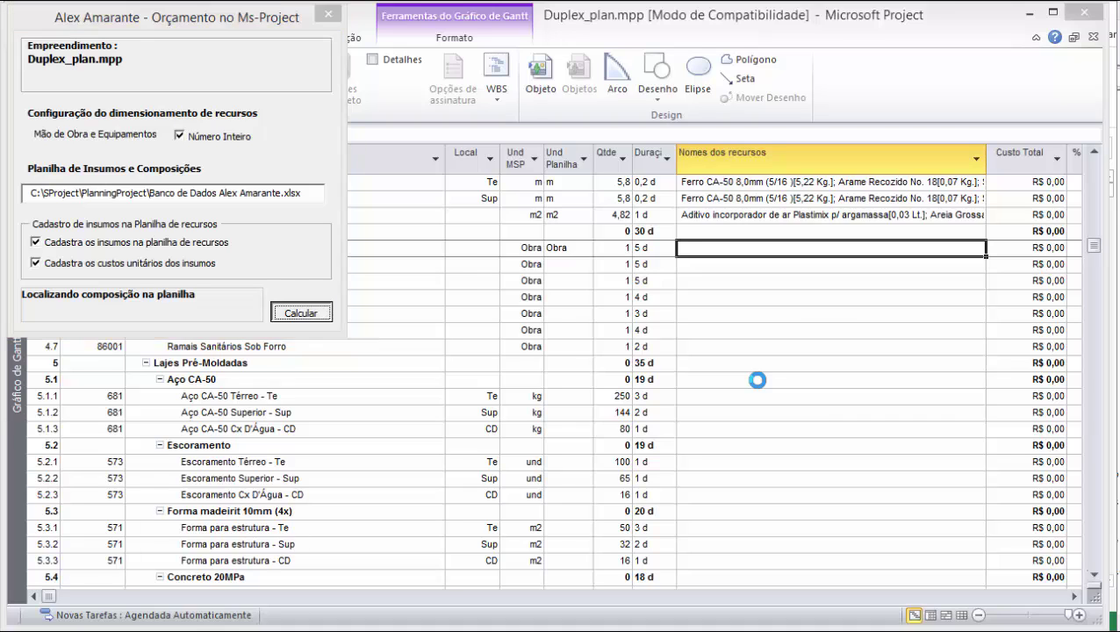
Switch to Chrome and view the Editora Ciência Moderna page for the book Soluções em MS PROJECT com VBA e MS ACCESS in a taller window.
{"action": "key", "text": "alt+Tab"}
{"action": "key", "text": "alt+Tab"}
{"action": "key", "text": "alt+Tab"}
{"action": "key", "text": "alt+Tab"}
{"action": "key", "text": "alt+Tab"}
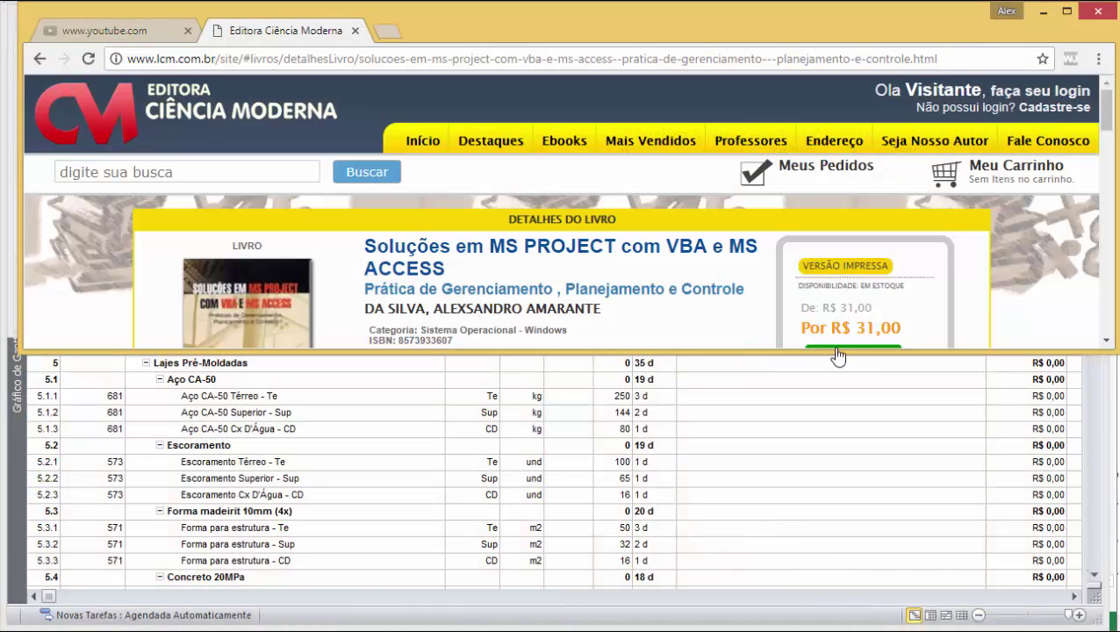
{"action": "left_click_drag", "start_coordinate": [854, 352], "coordinate": [856, 464]}
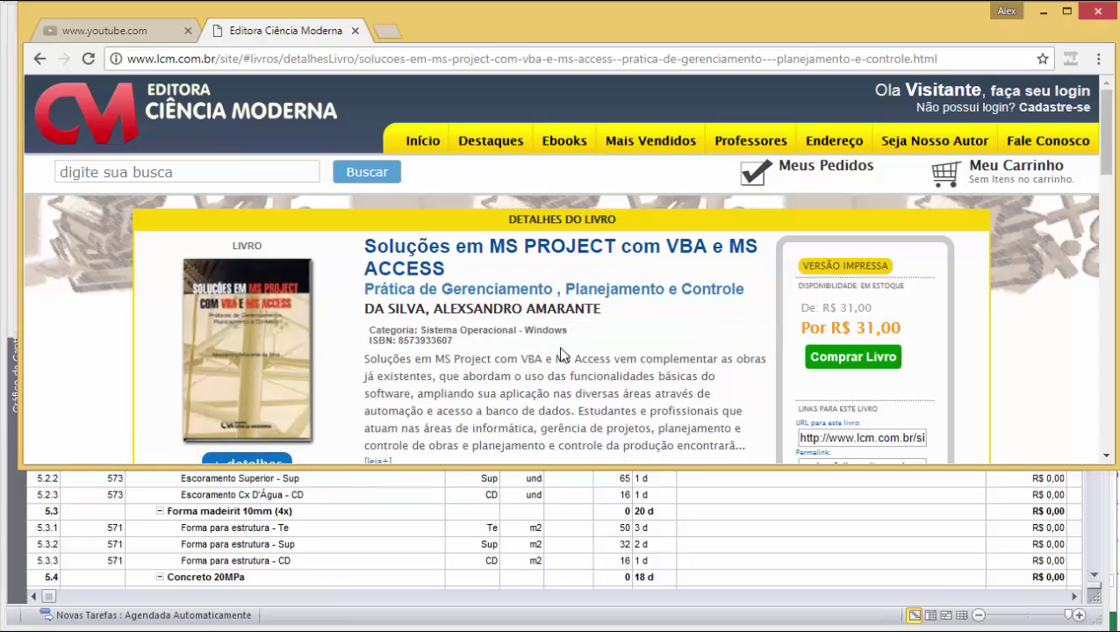
Switch to Kindle and read on in Business Model You through the Reflect chapter to The World Beyond Work.
{"action": "key", "text": "alt+Tab"}
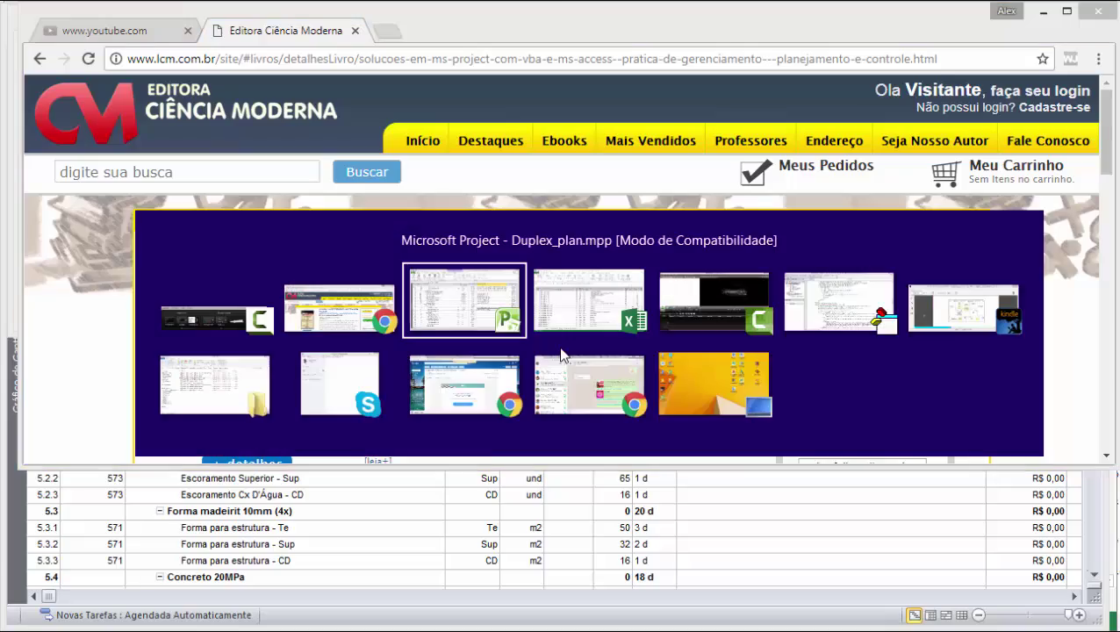
{"action": "key", "text": "alt+Tab"}
{"action": "key", "text": "alt+Tab"}
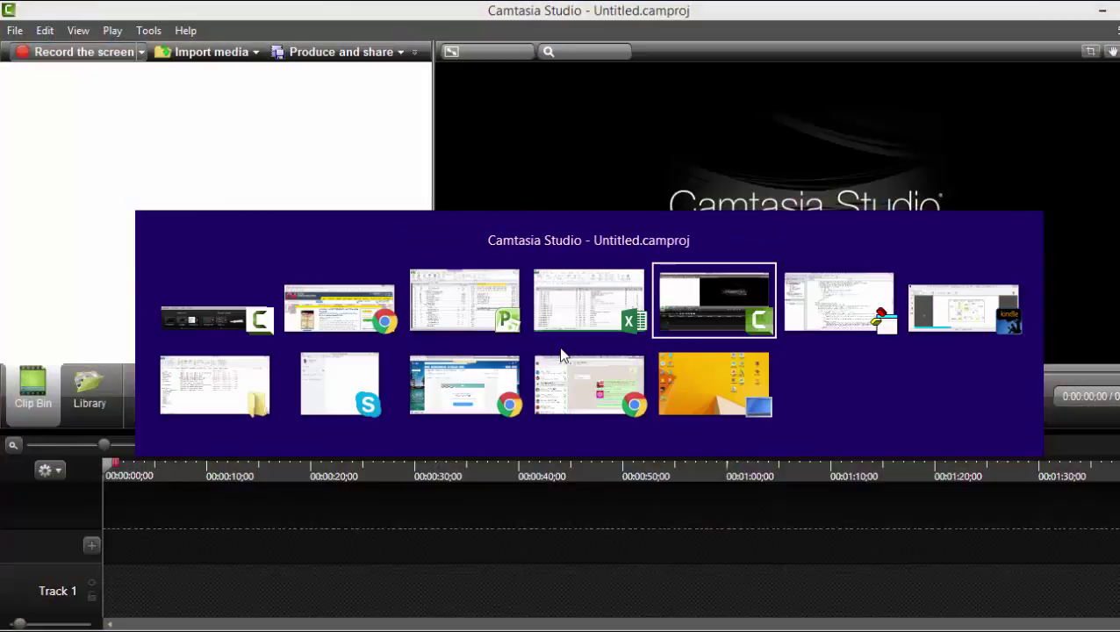
{"action": "key", "text": "alt+Tab"}
{"action": "key", "text": "alt+Tab"}
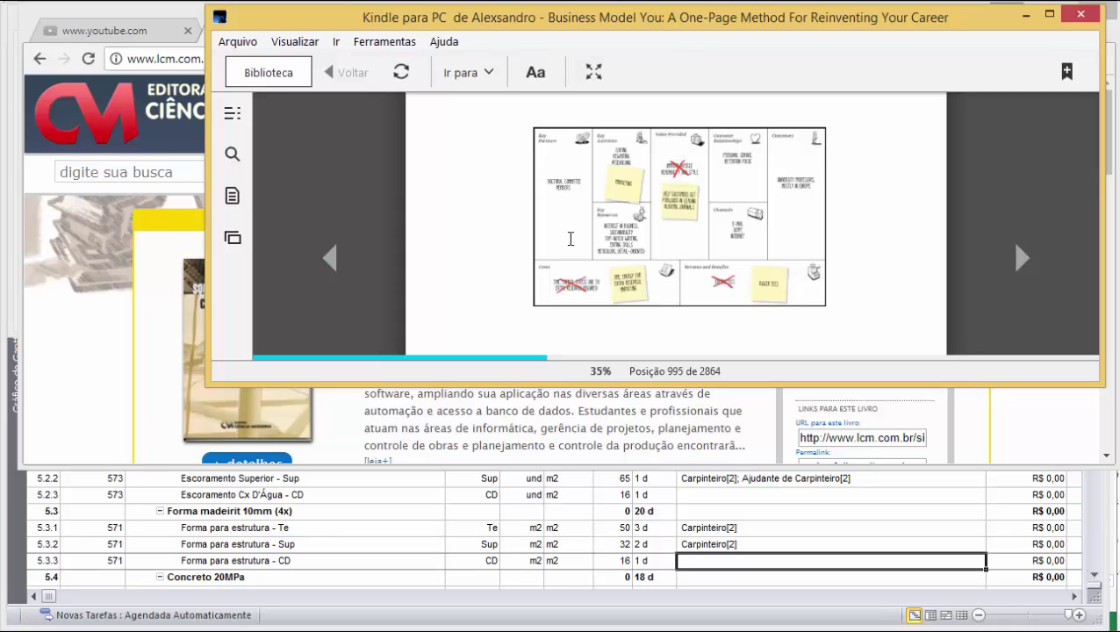
{"action": "left_click", "coordinate": [1018, 262]}
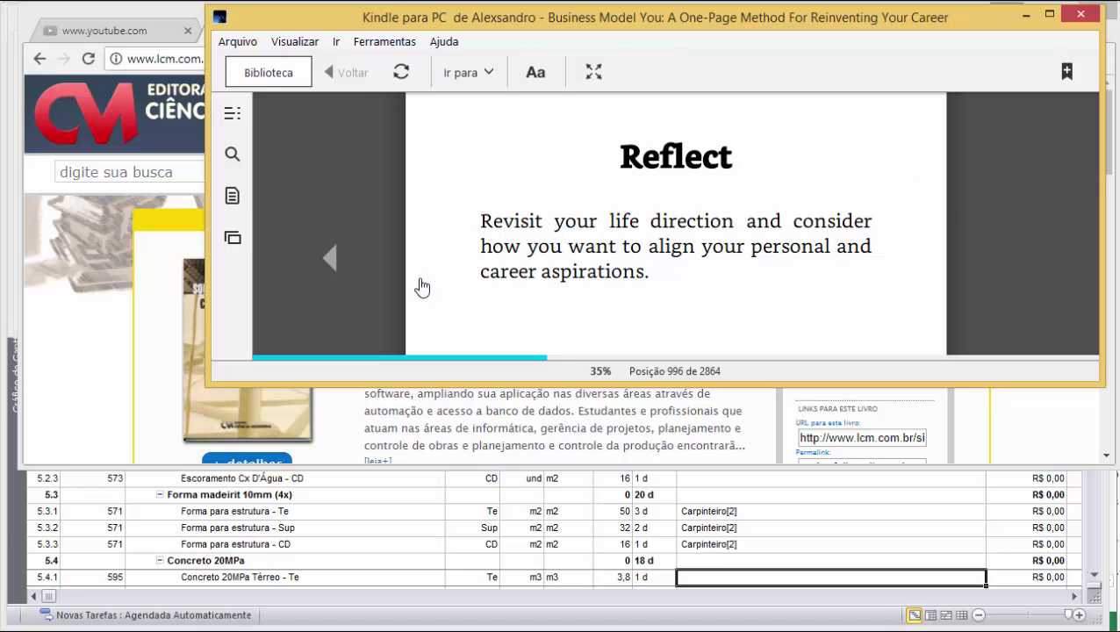
{"action": "key", "text": "Right"}
{"action": "key", "text": "Right"}
{"action": "key", "text": "Right"}
{"action": "key", "text": "Right"}
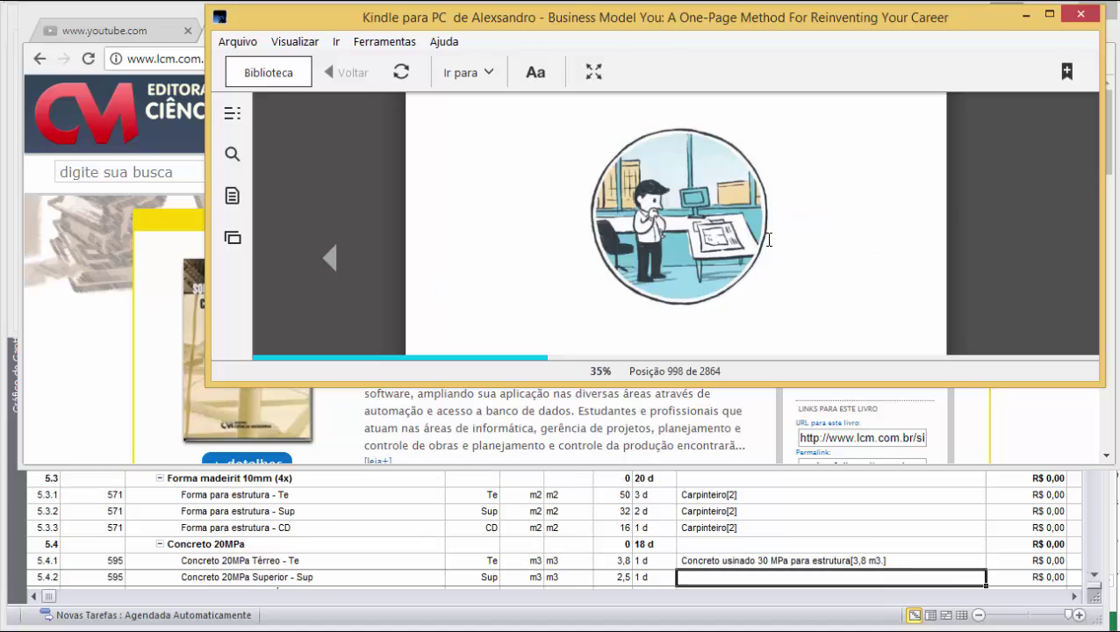
{"action": "key", "text": "Right"}
{"action": "key", "text": "Right"}
{"action": "key", "text": "Right"}
{"action": "key", "text": "Right"}
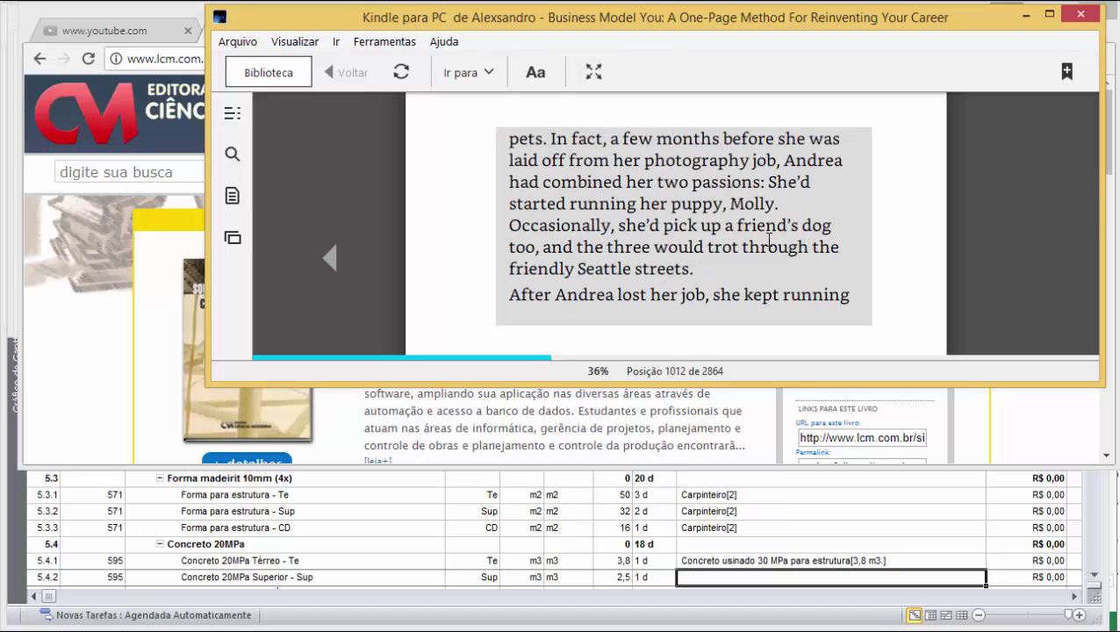
{"action": "key", "text": "Right"}
{"action": "key", "text": "Right"}
{"action": "key", "text": "Right"}
{"action": "key", "text": "Right"}
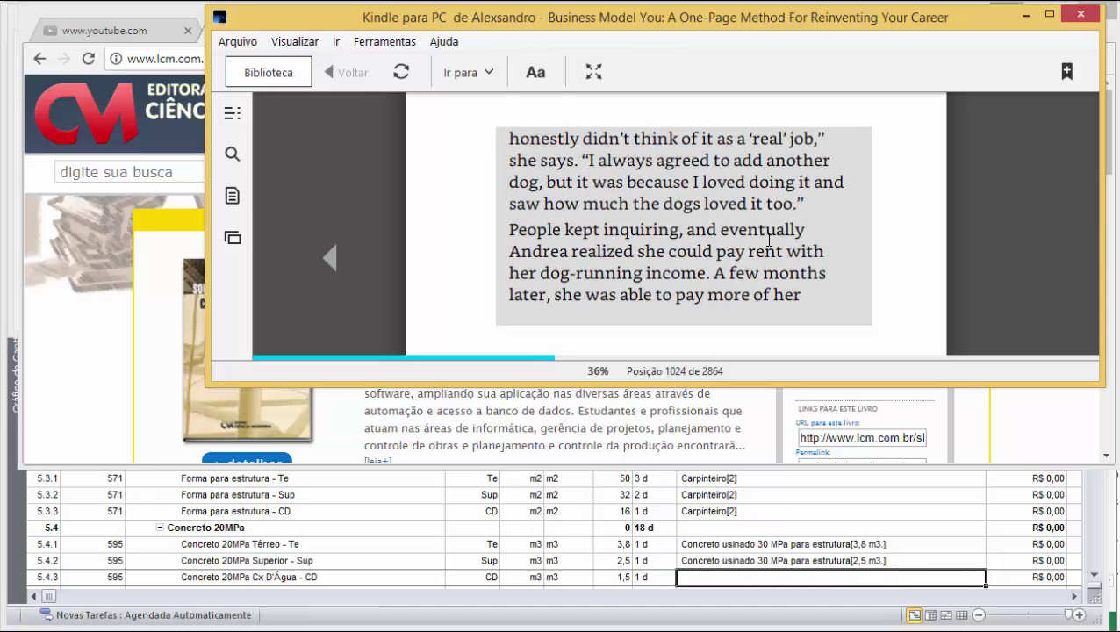
{"action": "key", "text": "Right"}
{"action": "key", "text": "Right"}
{"action": "key", "text": "Right"}
{"action": "key", "text": "Right"}
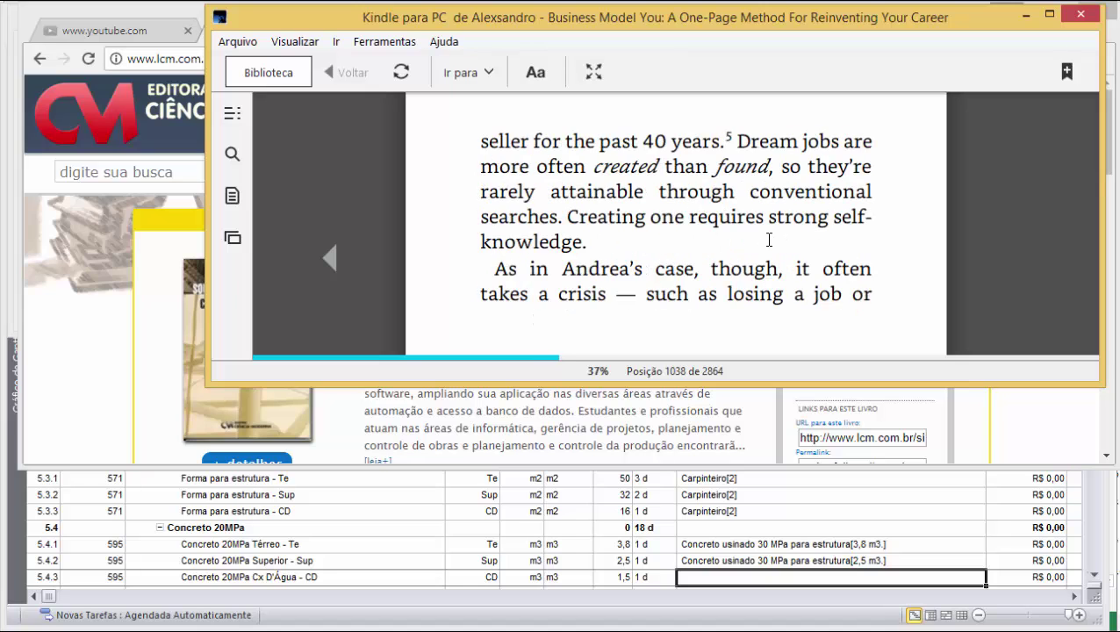
{"action": "key", "text": "Right"}
{"action": "key", "text": "Right"}
{"action": "key", "text": "Right"}
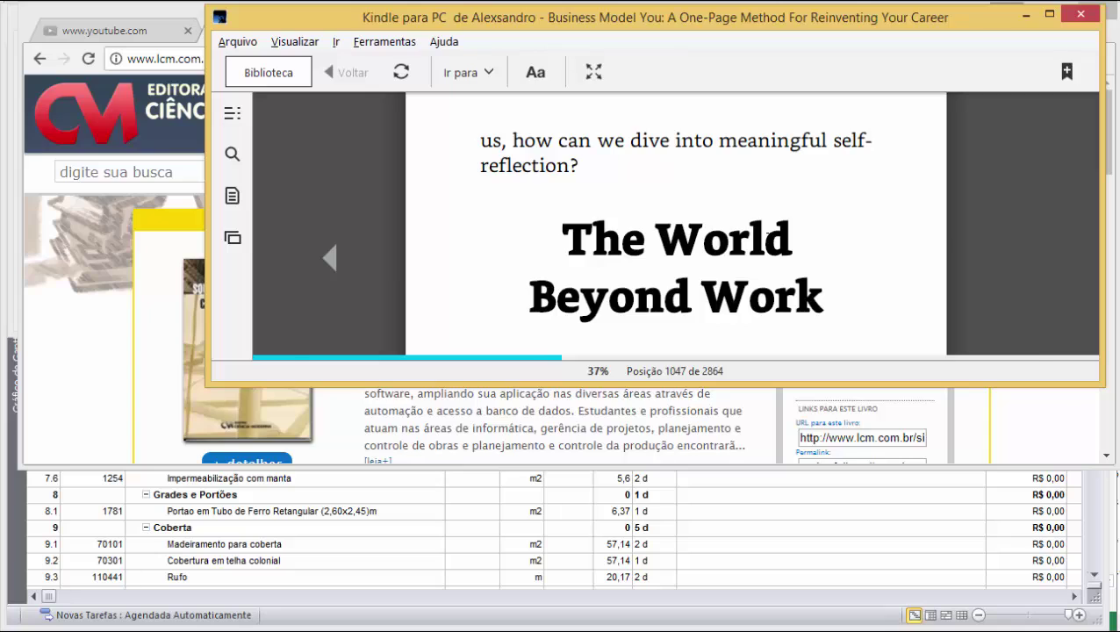
Return to Microsoft Project, dismiss the Orçamento completion notice and review the calculated task costs and Locação da Obra's resource names.
{"action": "key", "text": "alt+Tab"}
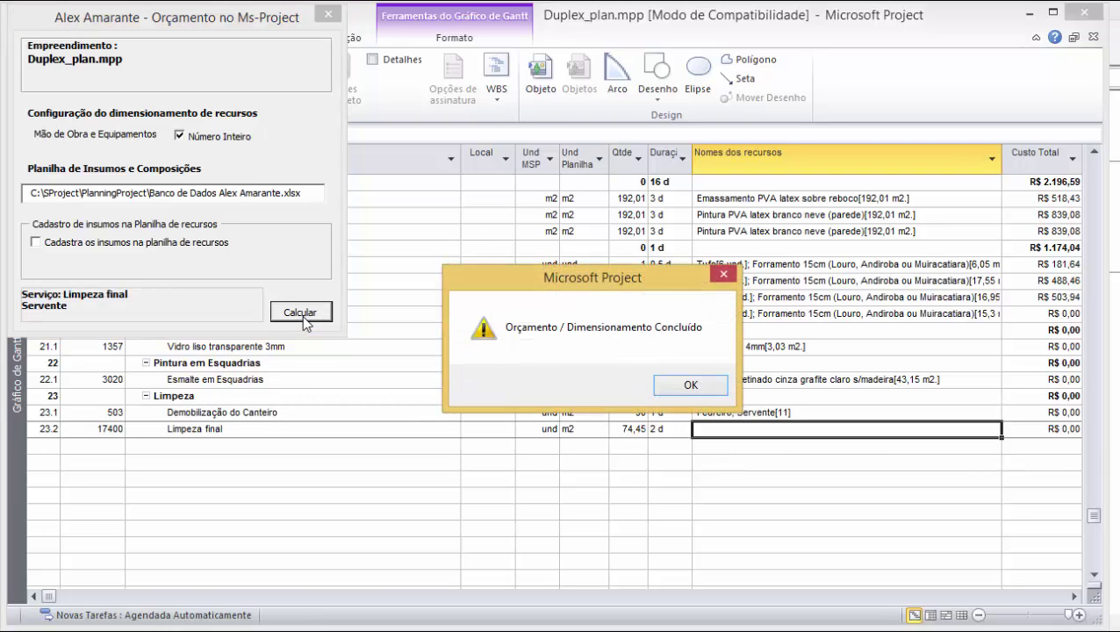
{"action": "left_click", "coordinate": [702, 386]}
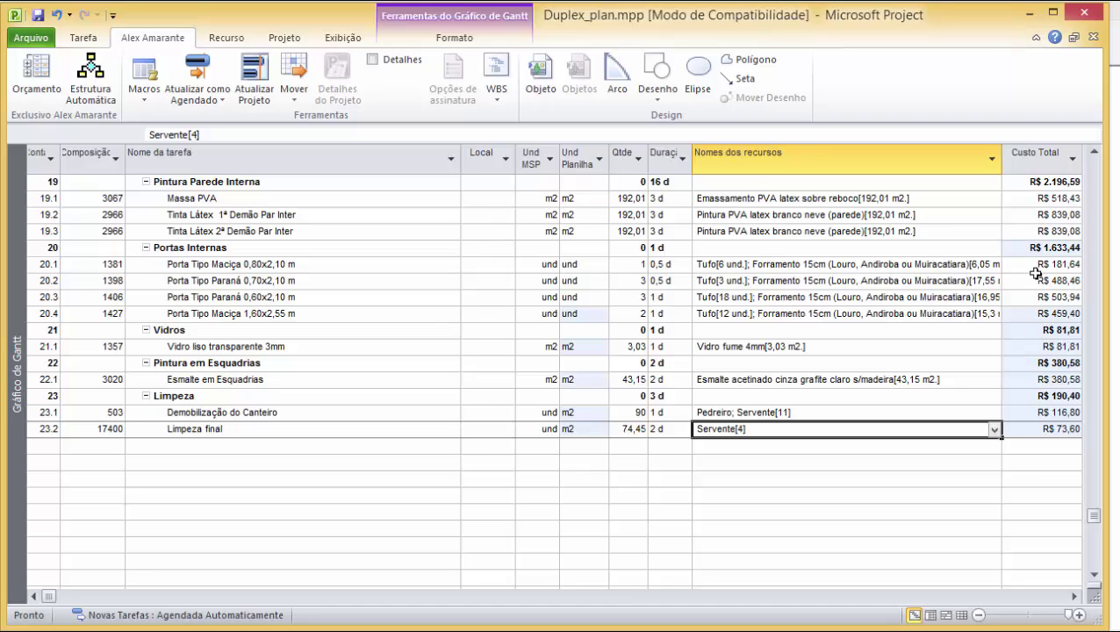
{"action": "key", "text": "Up"}
{"action": "key", "text": "Up"}
{"action": "key", "text": "Up"}
{"action": "key", "text": "Up"}
{"action": "key", "text": "Up"}
{"action": "key", "text": "Up"}
{"action": "key", "text": "Up"}
{"action": "key", "text": "Up"}
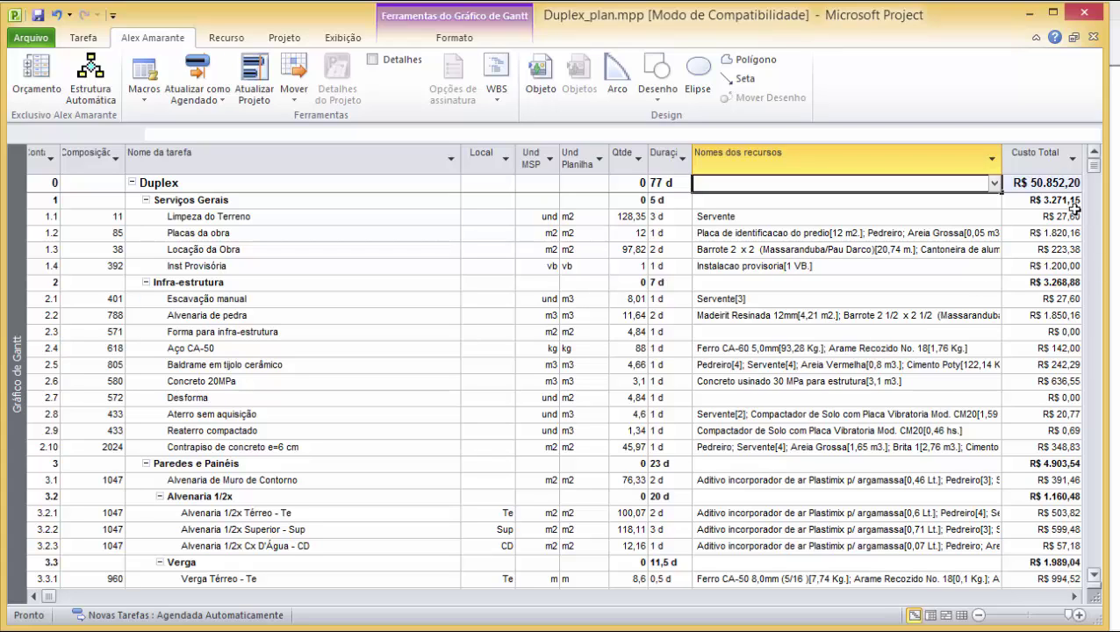
{"action": "left_click", "coordinate": [781, 250]}
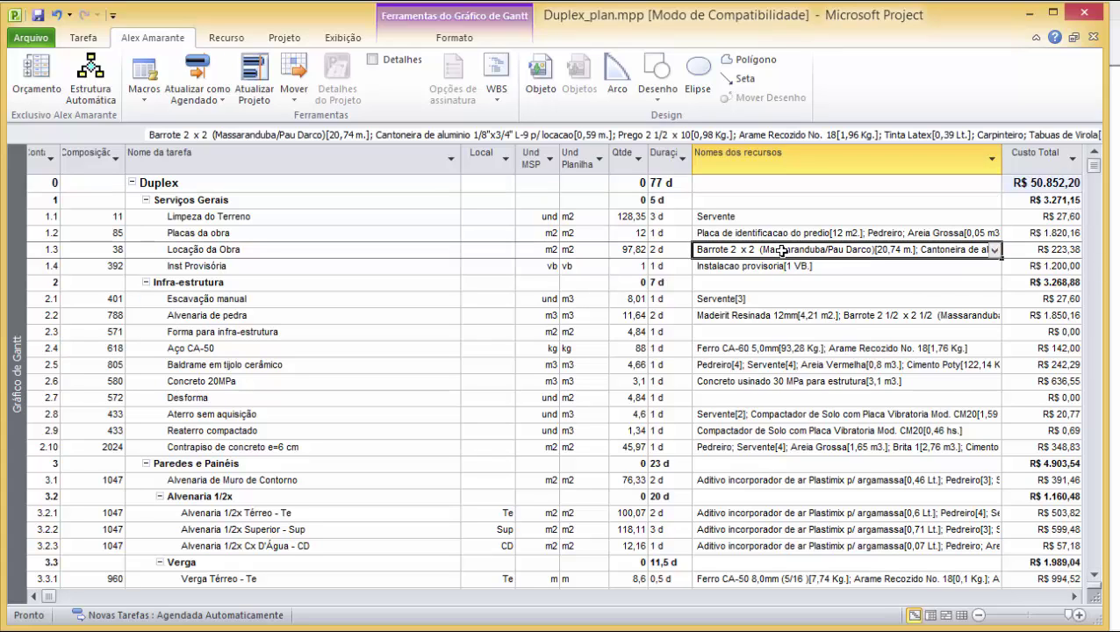
Switch from the Gantt chart to the Cronograma de Materiais view.
{"action": "left_click", "coordinate": [400, 257]}
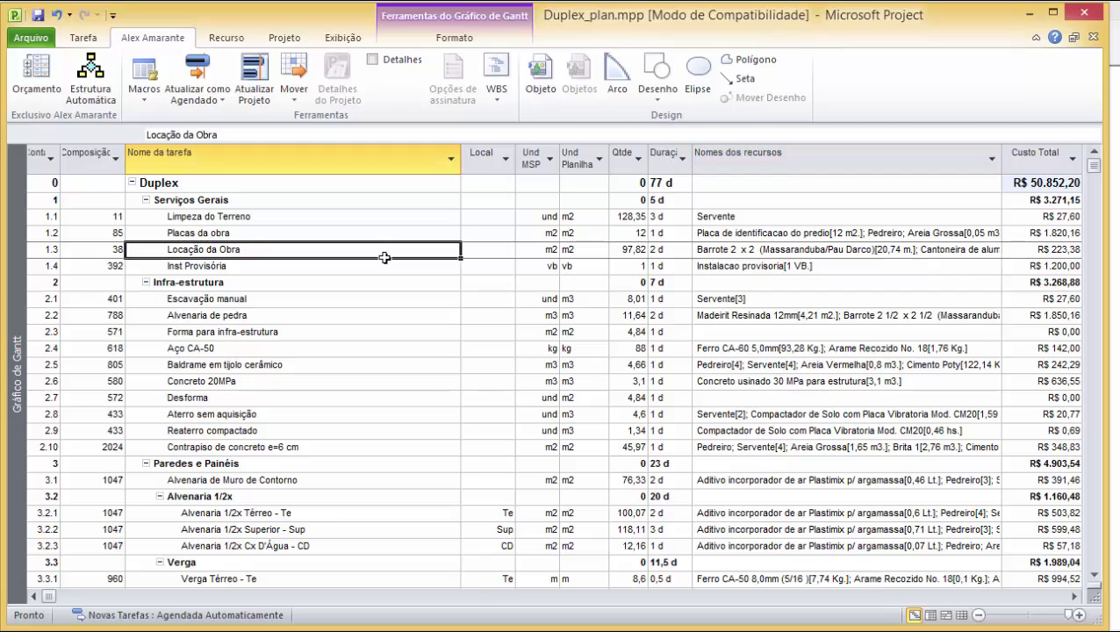
{"action": "left_click", "coordinate": [82, 37]}
{"action": "left_click", "coordinate": [35, 94]}
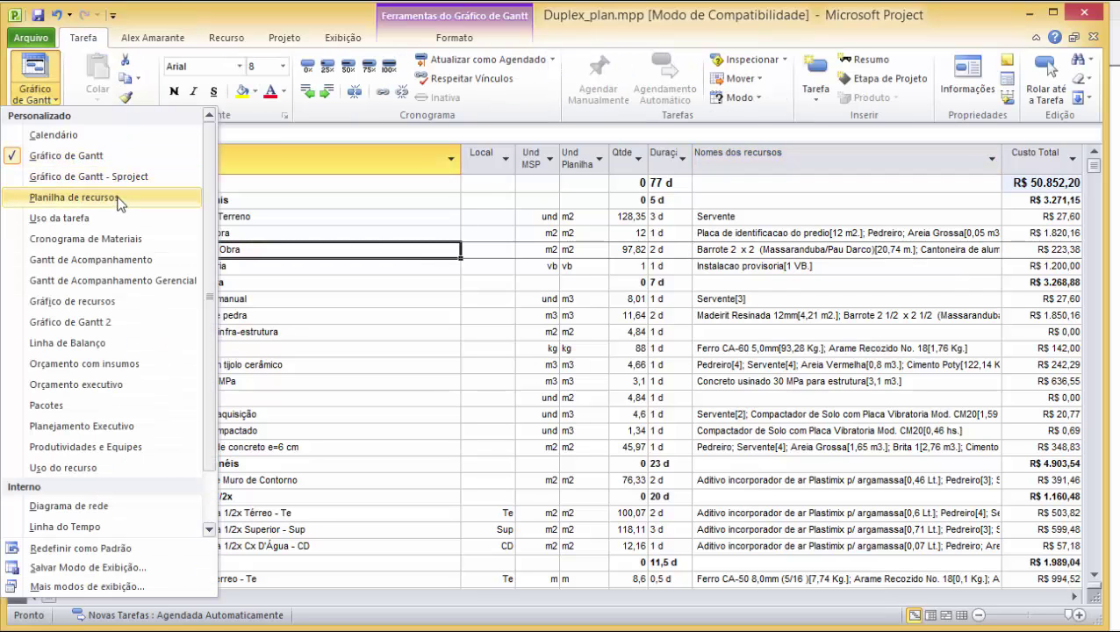
{"action": "left_click", "coordinate": [137, 244]}
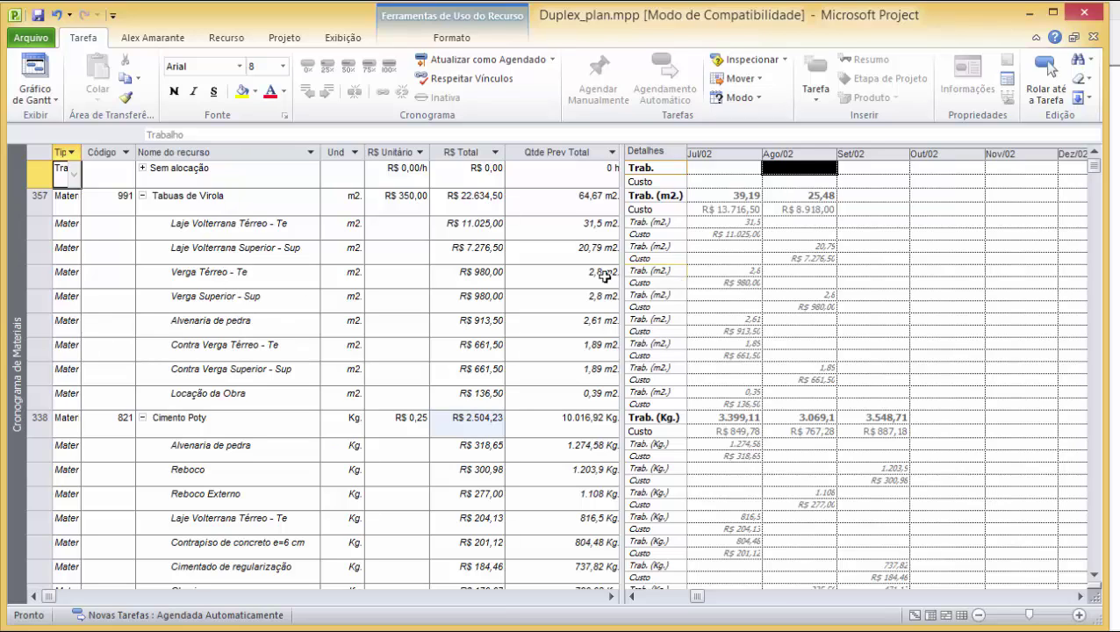
Examine the Tabuas de Virola and Cimento Poty resources, checking the cement's code, unit, unit cost, total cost and planned quantity.
{"action": "left_click", "coordinate": [249, 196]}
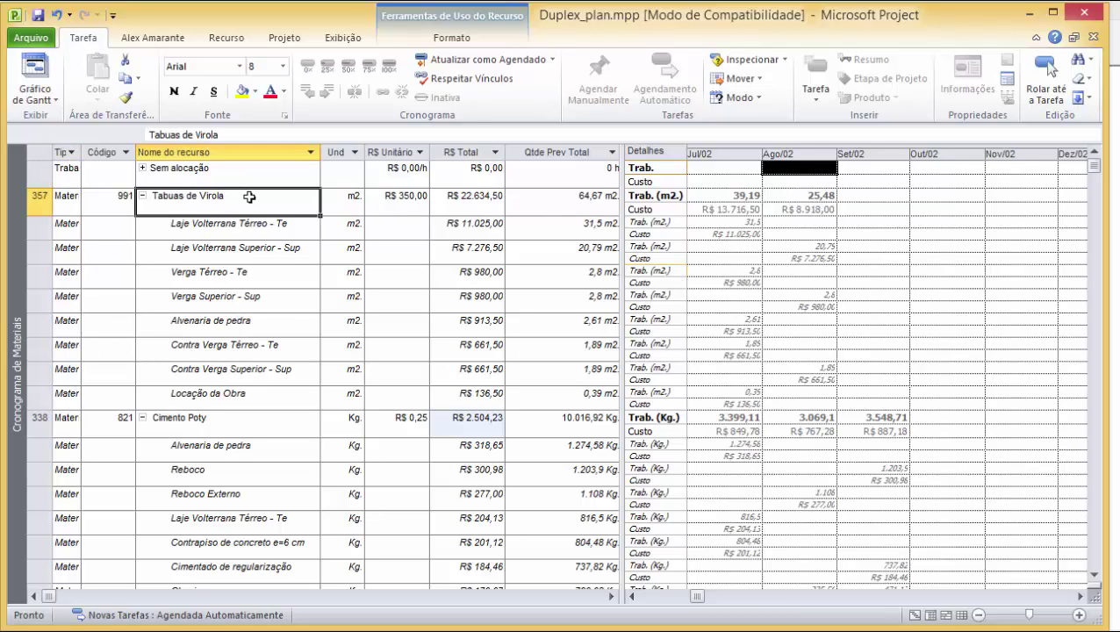
{"action": "left_click", "coordinate": [246, 418]}
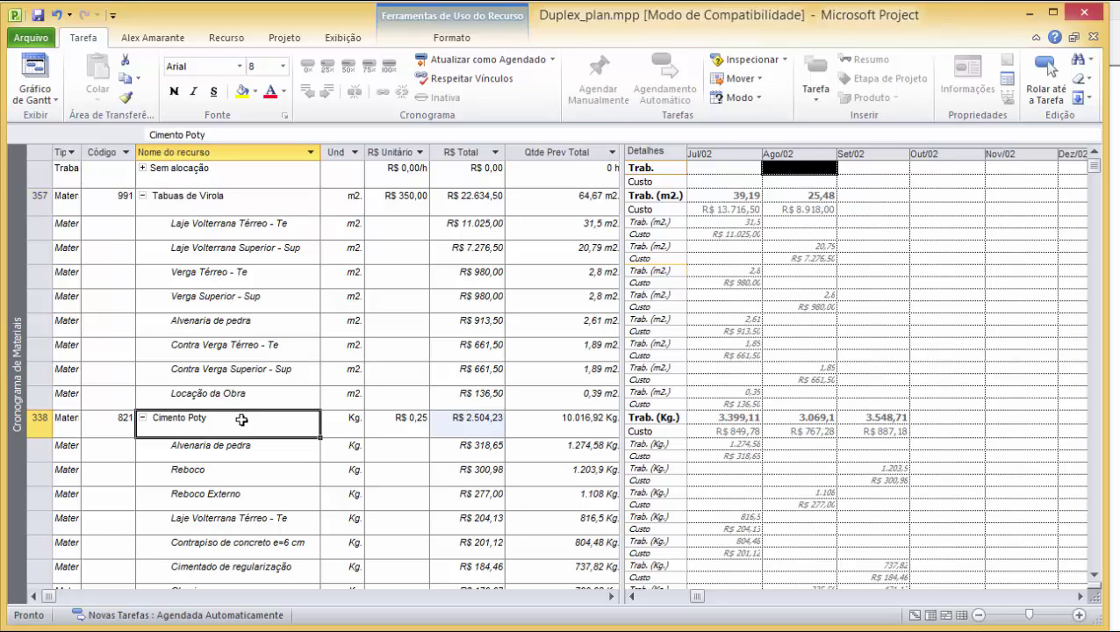
{"action": "left_click", "coordinate": [114, 425]}
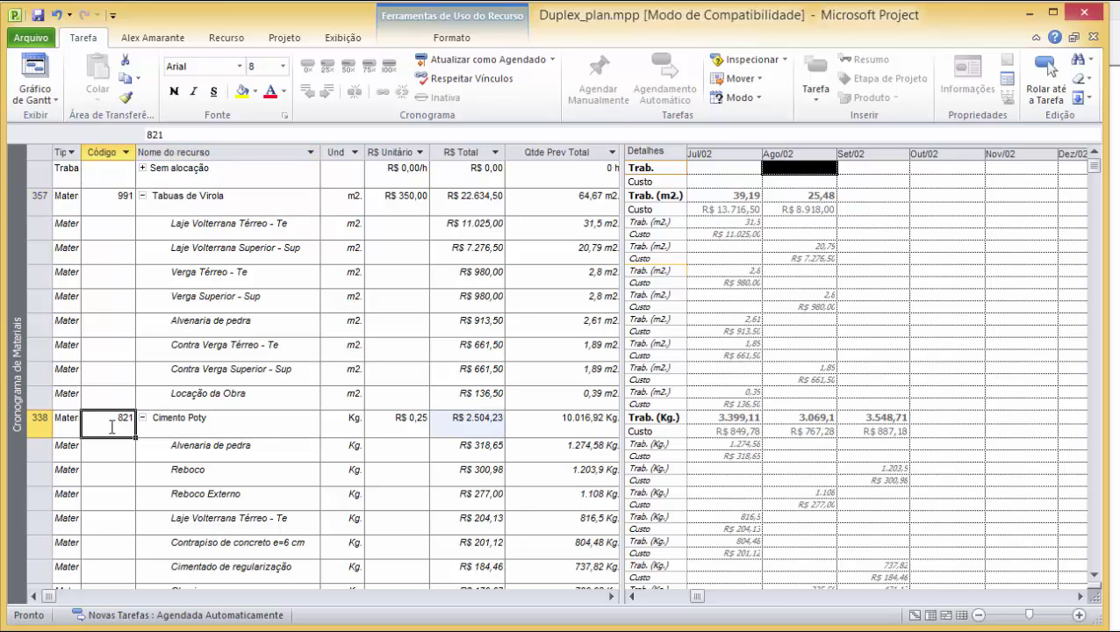
{"action": "left_click", "coordinate": [350, 424]}
{"action": "left_click", "coordinate": [394, 423]}
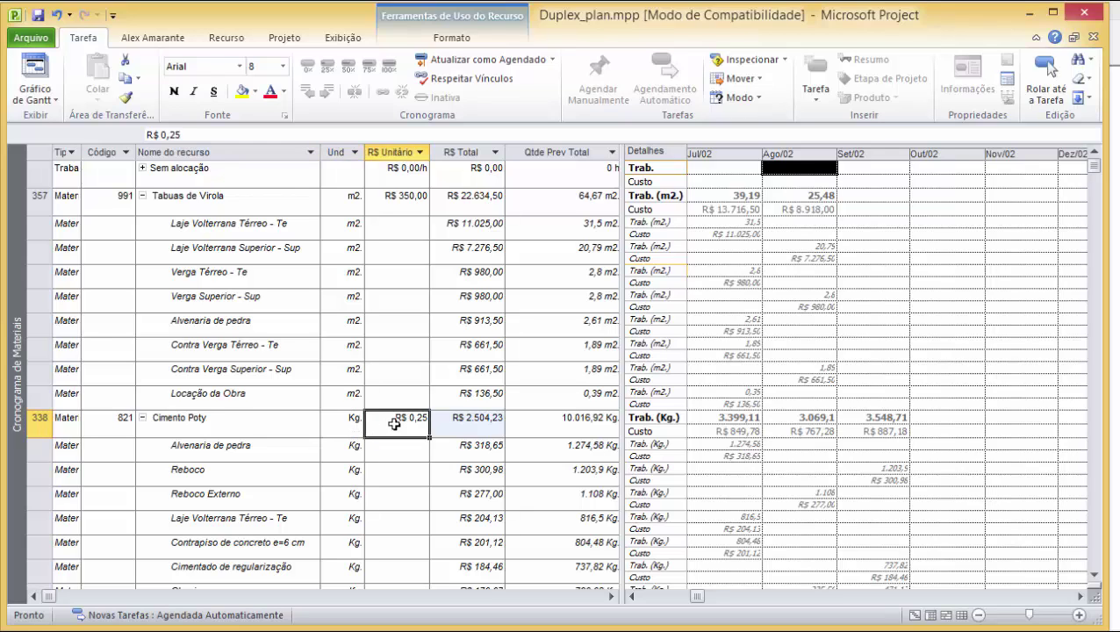
{"action": "left_click", "coordinate": [453, 423]}
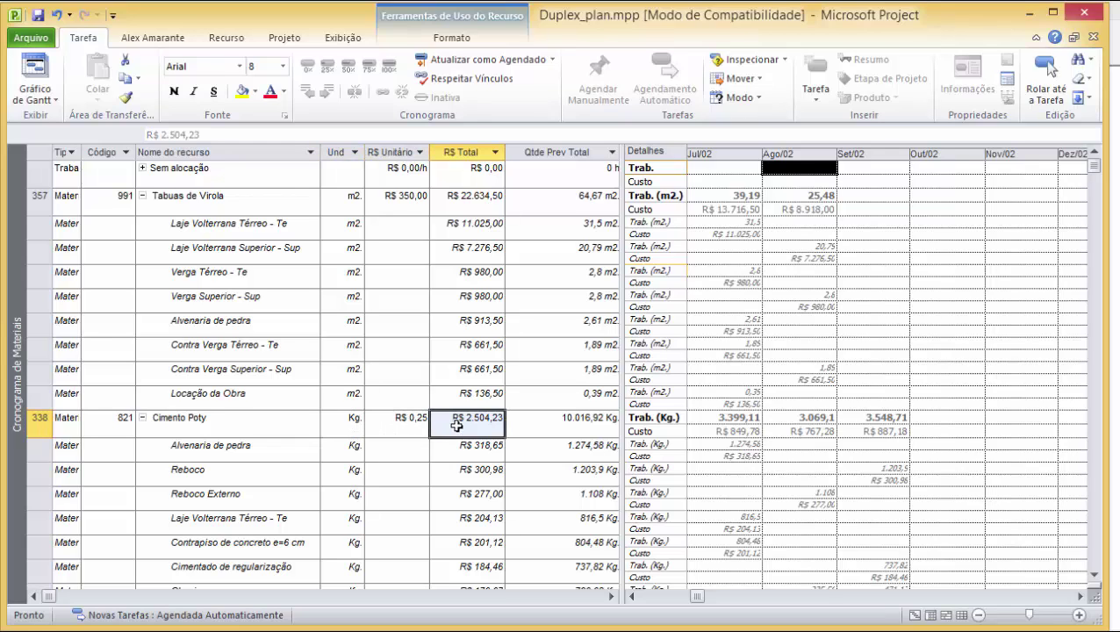
{"action": "left_click", "coordinate": [531, 424]}
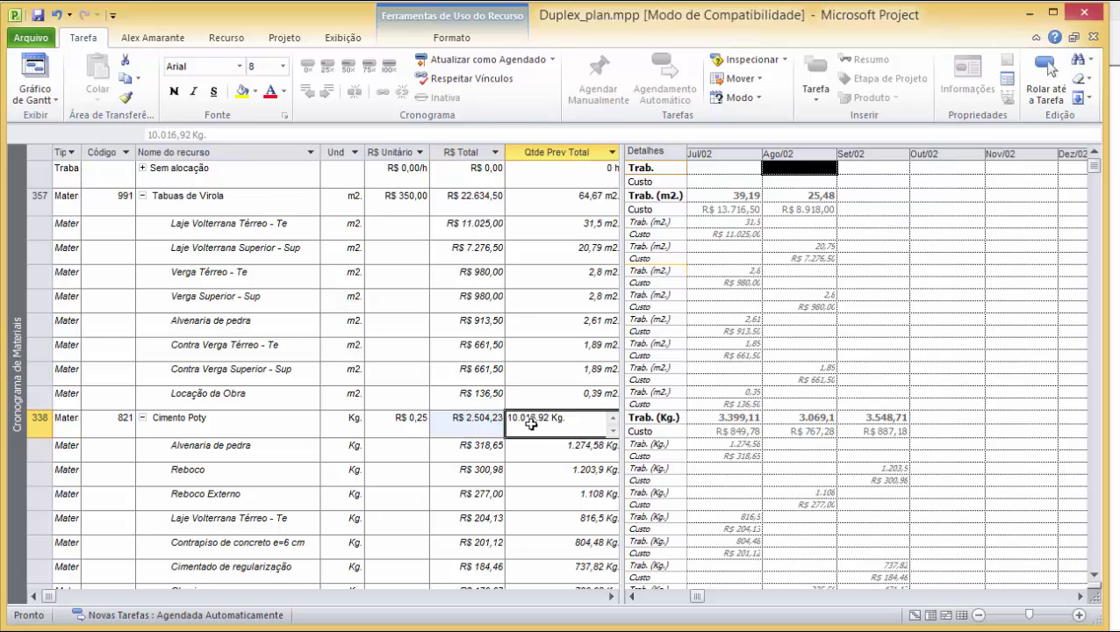
Review the planned Cimento Poty quantities and costs task by task in the materials schedule.
{"action": "key", "text": "Down"}
{"action": "key", "text": "Down"}
{"action": "key", "text": "Down"}
{"action": "key", "text": "Down"}
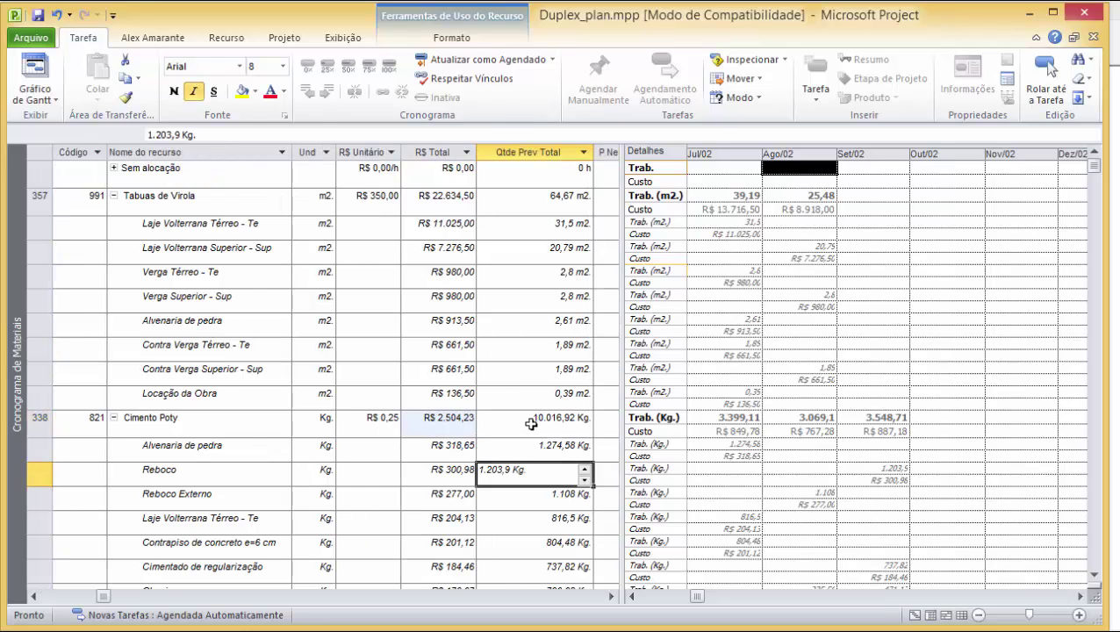
{"action": "key", "text": "Down"}
{"action": "key", "text": "Down"}
{"action": "key", "text": "Down"}
{"action": "key", "text": "Up"}
{"action": "key", "text": "Up"}
{"action": "key", "text": "Up"}
{"action": "key", "text": "Up"}
{"action": "key", "text": "Up"}
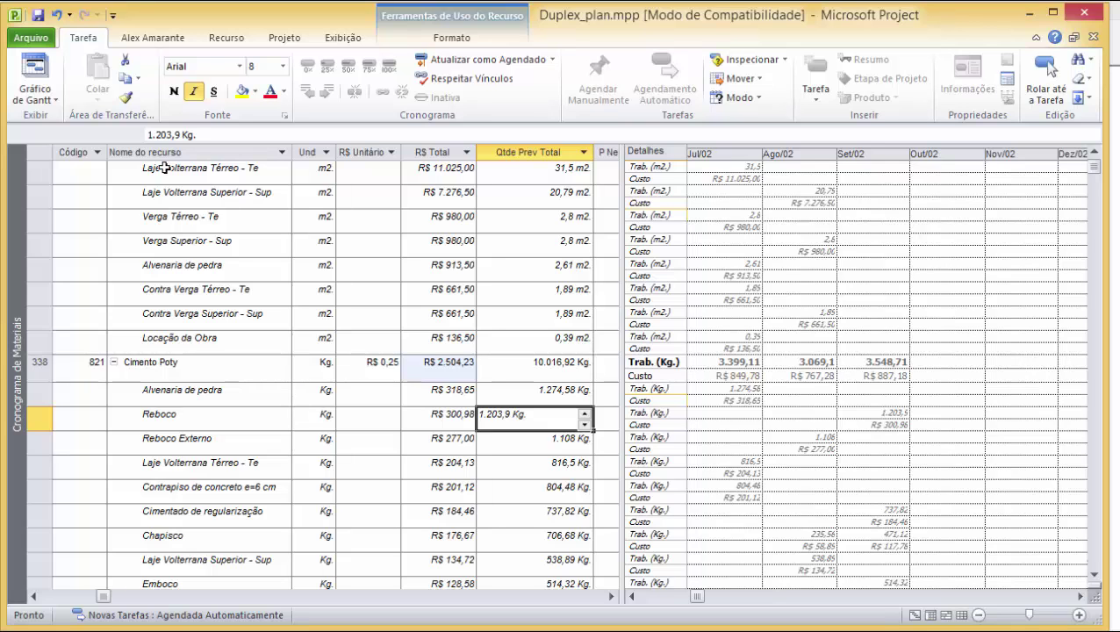
Return to the Gráfico de Gantt view, reveal the timeline beside the Nome da tarefa column and show the plan's first task bars.
{"action": "left_click", "coordinate": [33, 74]}
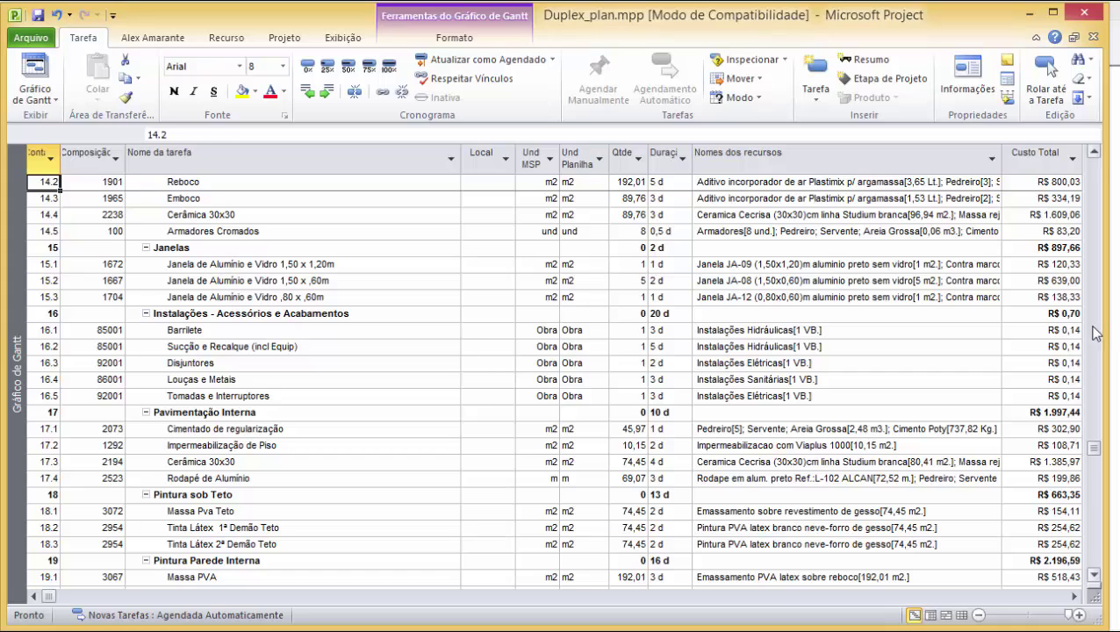
{"action": "left_click_drag", "start_coordinate": [945, 331], "coordinate": [472, 344]}
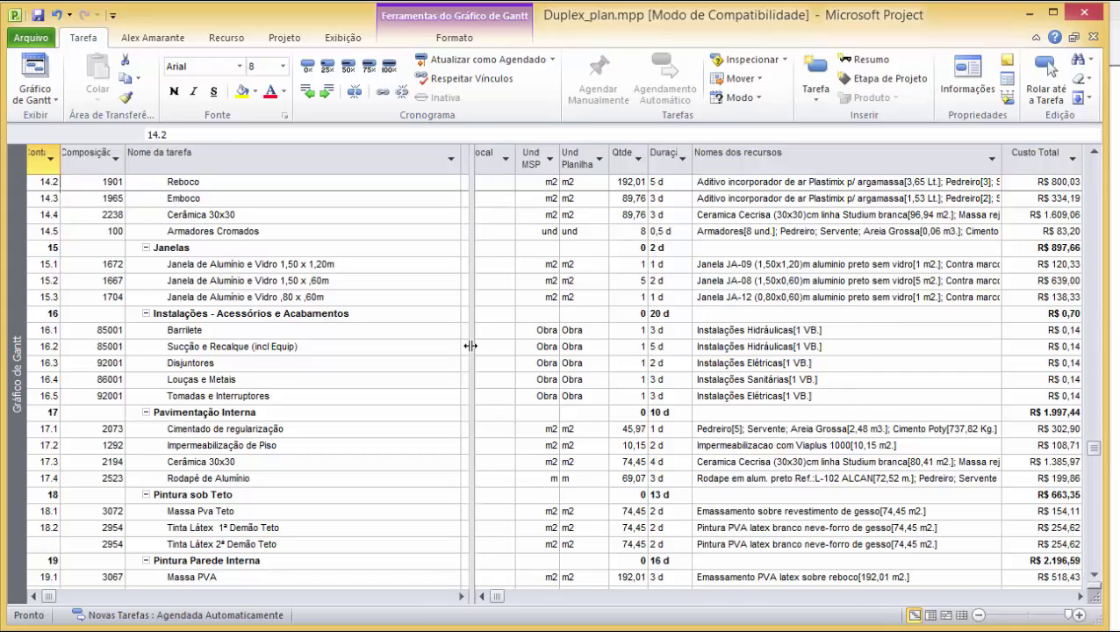
{"action": "left_click", "coordinate": [365, 333]}
{"action": "key", "text": "ctrl+Home"}
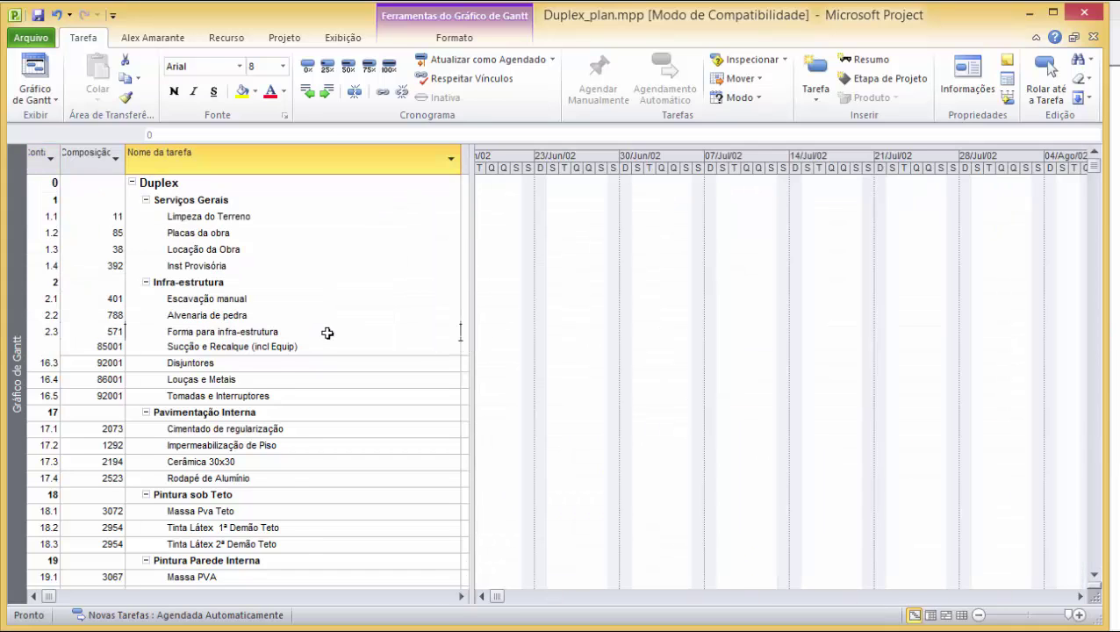
{"action": "left_click", "coordinate": [1080, 595]}
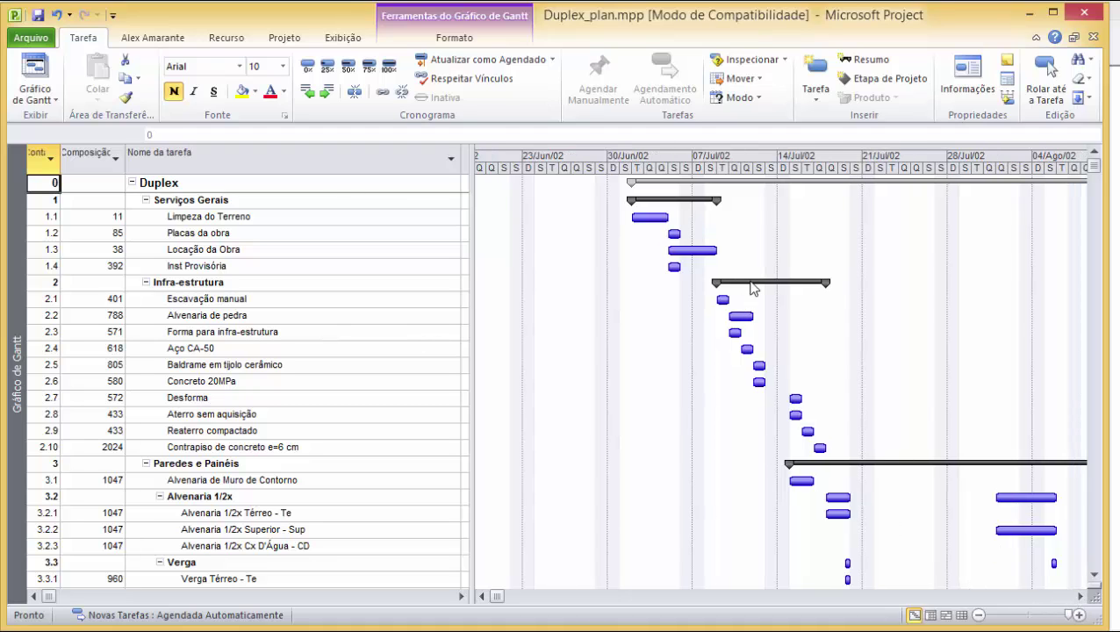
Configure the Tarefa bar style to show Nomes dos recursos as text on the right side of the bars.
{"action": "left_click", "coordinate": [463, 38]}
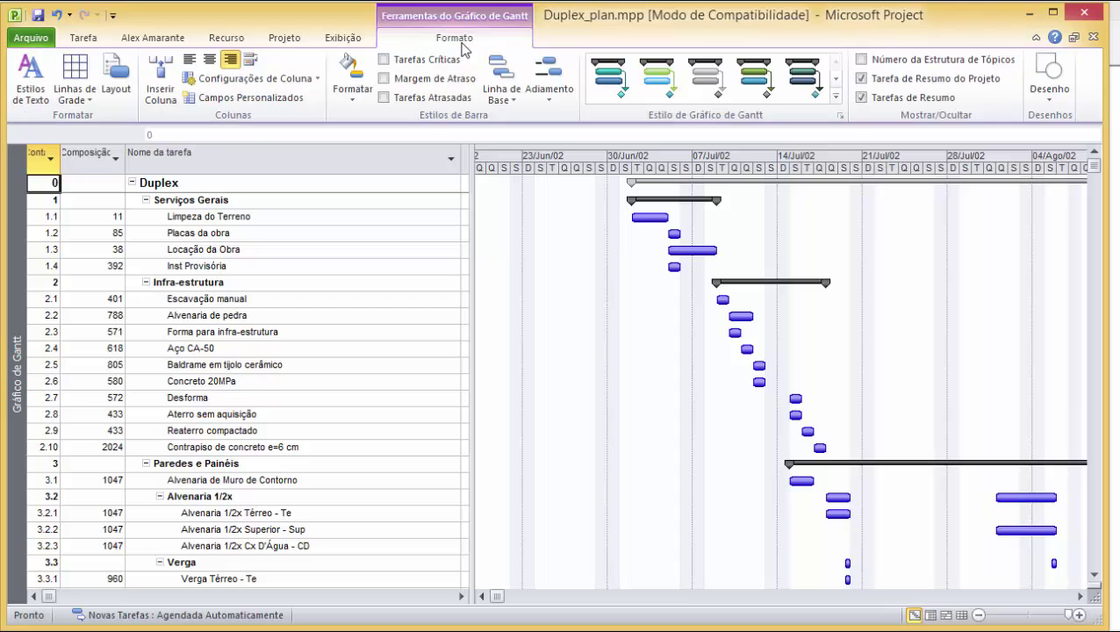
{"action": "left_click", "coordinate": [352, 88]}
{"action": "left_click", "coordinate": [321, 137]}
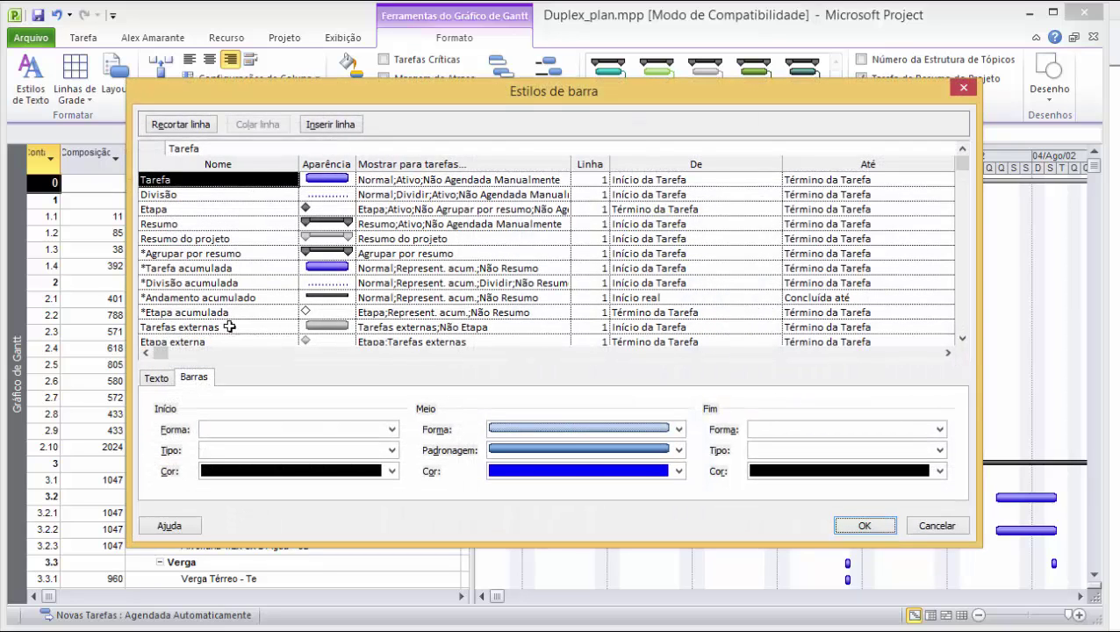
{"action": "left_click", "coordinate": [164, 382]}
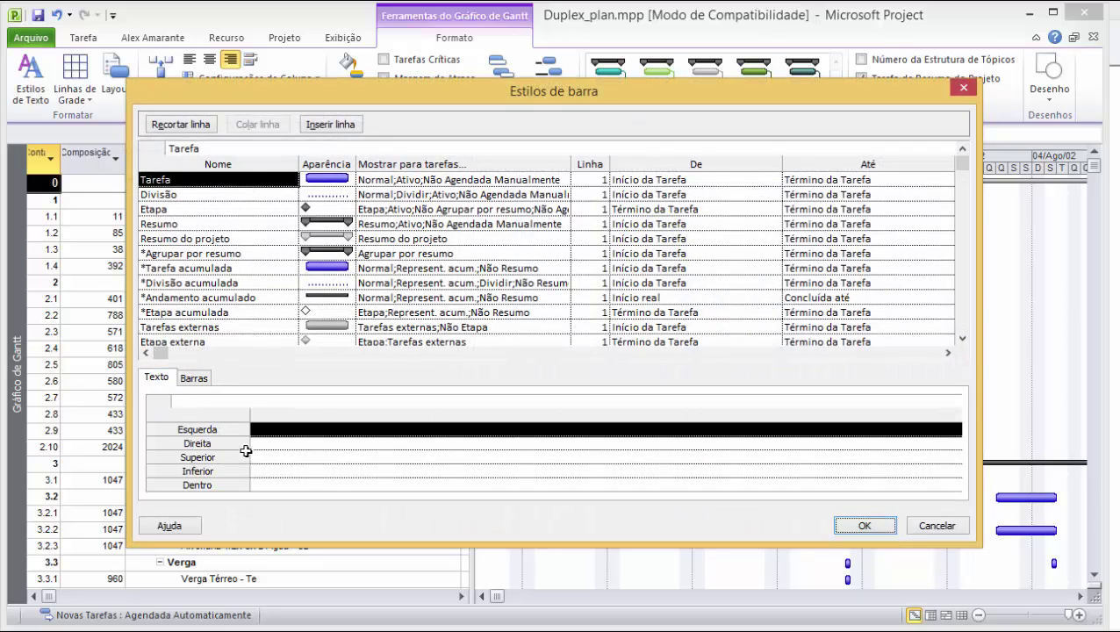
{"action": "left_click", "coordinate": [274, 444]}
{"action": "type", "text": "Nomes dos recursos"}
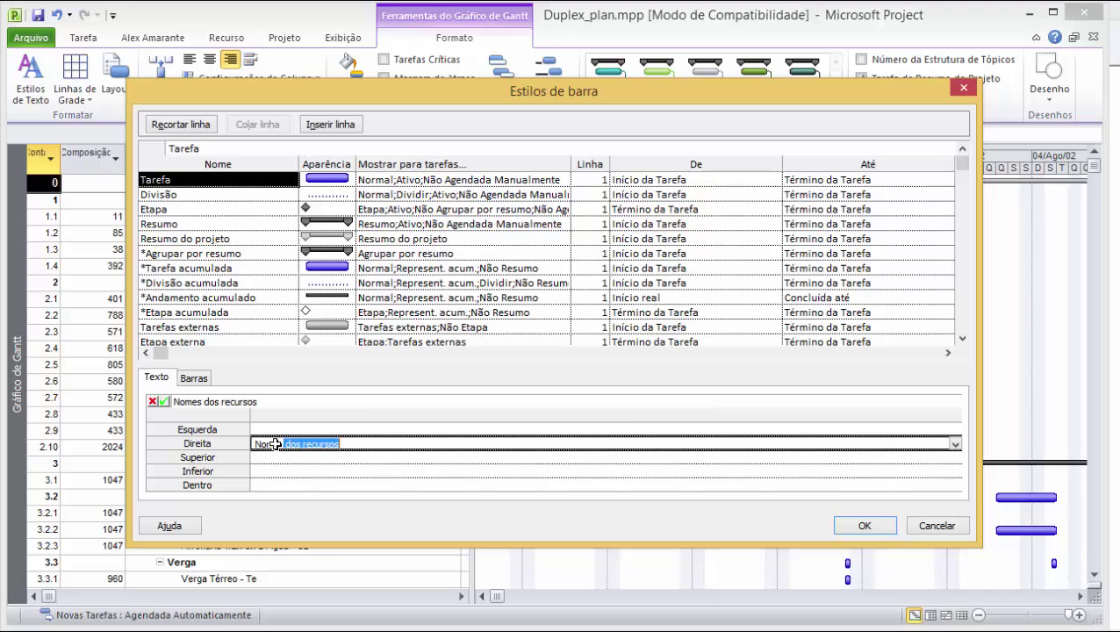
{"action": "key", "text": "Return"}
{"action": "left_click", "coordinate": [865, 525]}
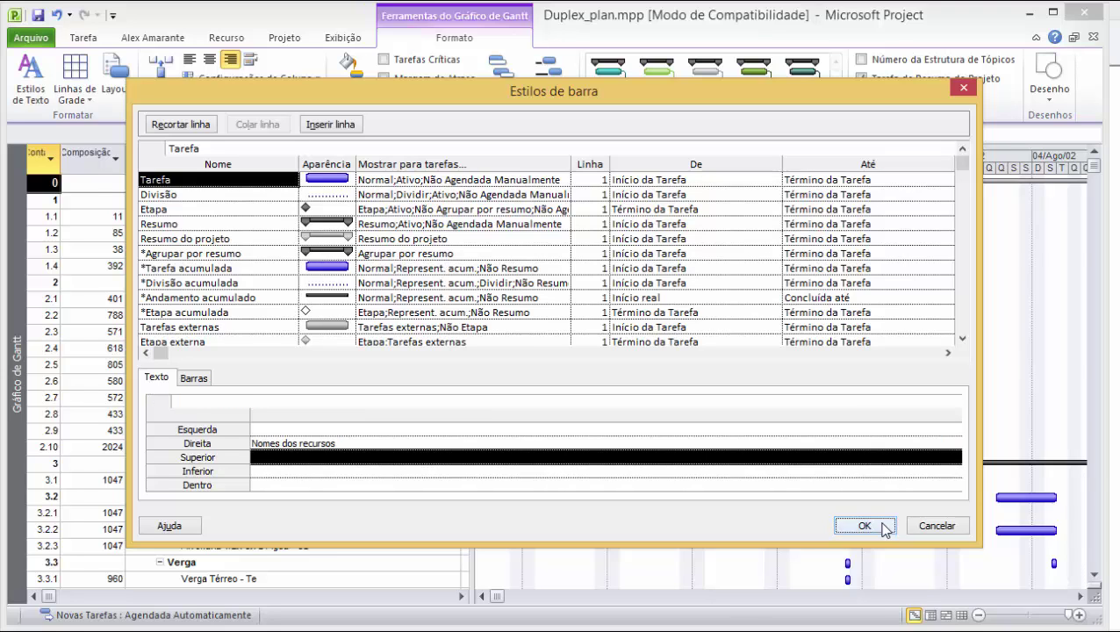